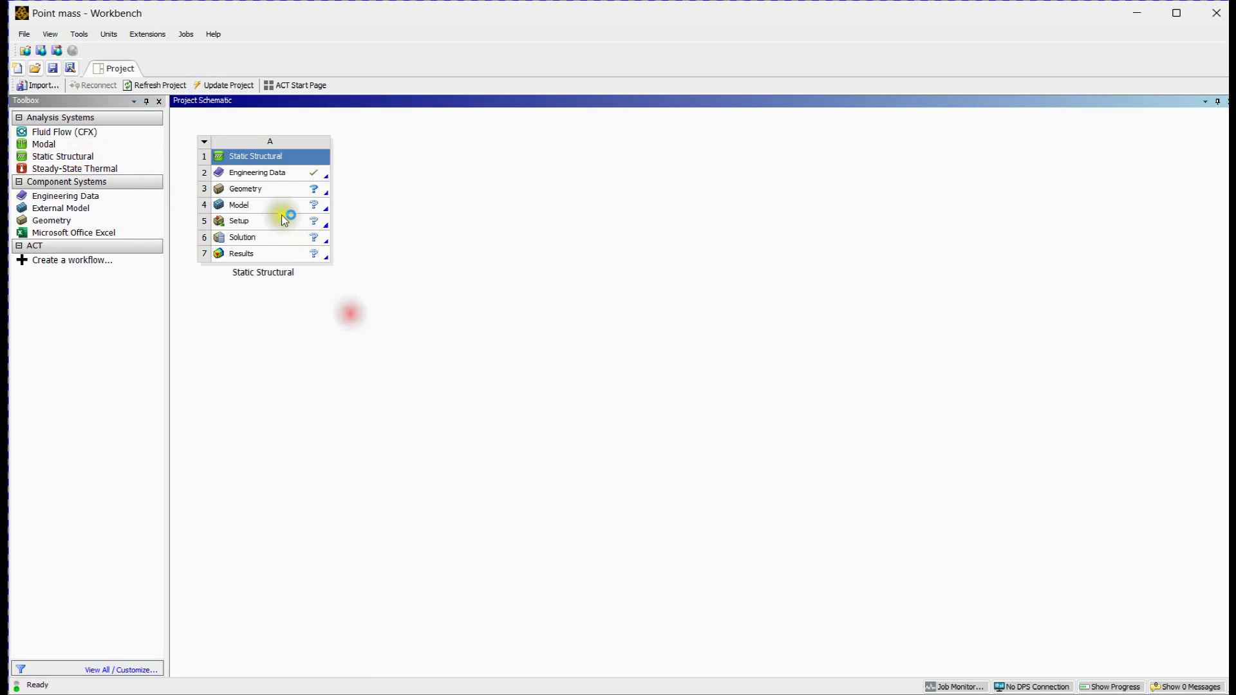
Create a new SpaceClaim geometry from the Static Structural system's Geometry cell
right_click(274, 187)
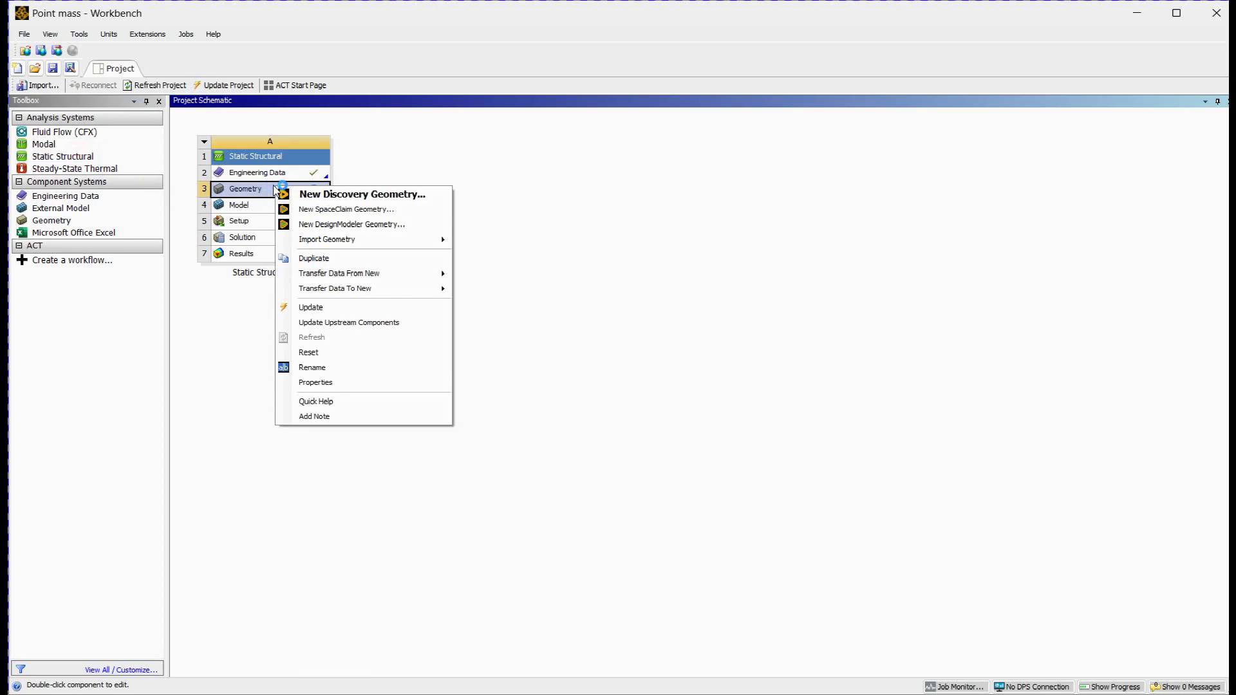
left_click(296, 216)
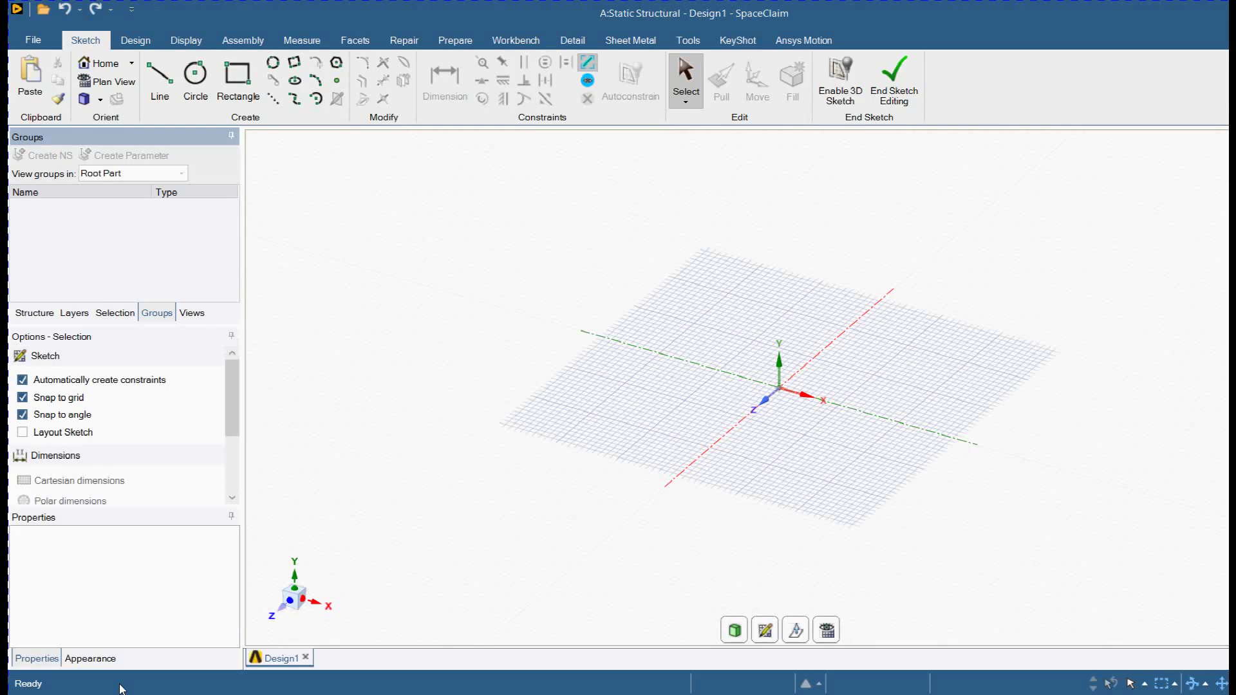
Draw a 50 × 50 mm rectangle centred on the origin and end the sketch
left_click(38, 314)
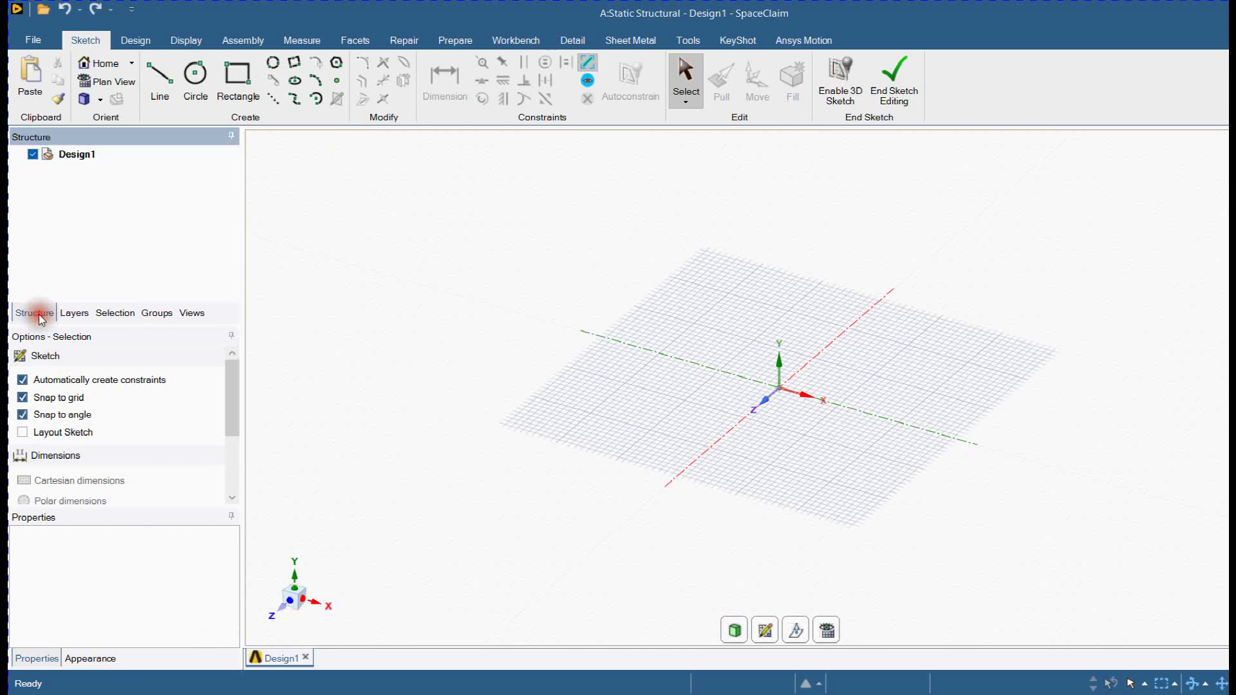
left_click(237, 82)
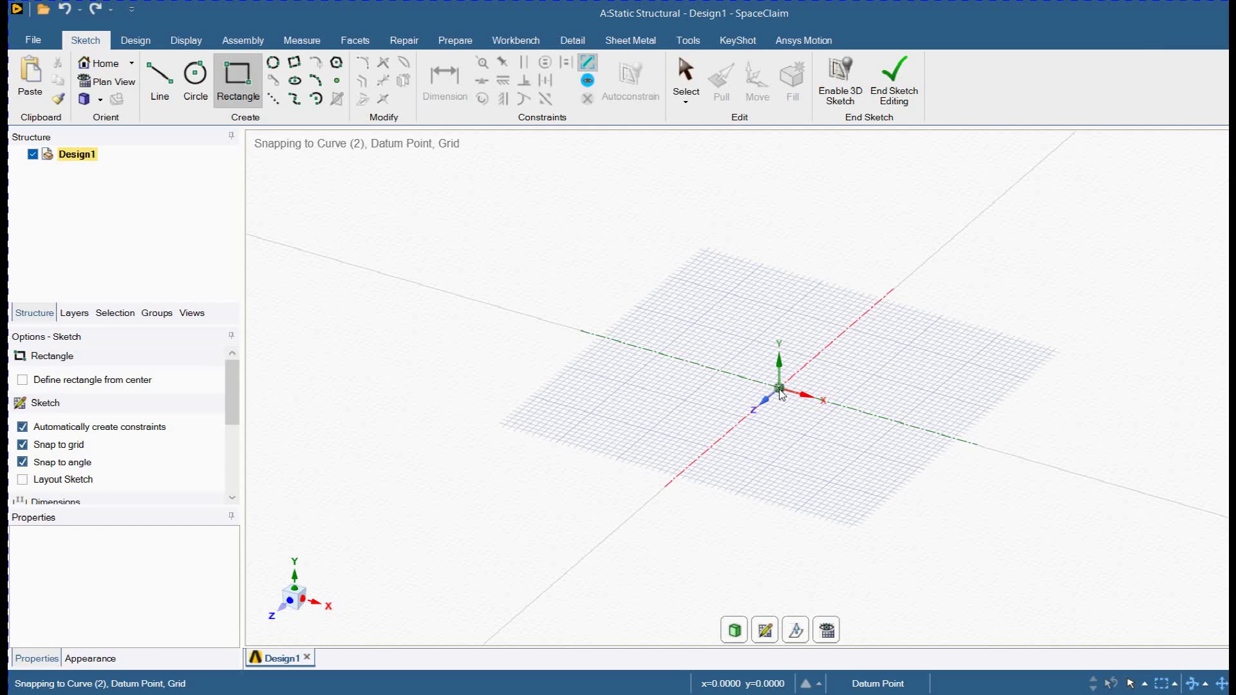
left_click(22, 380)
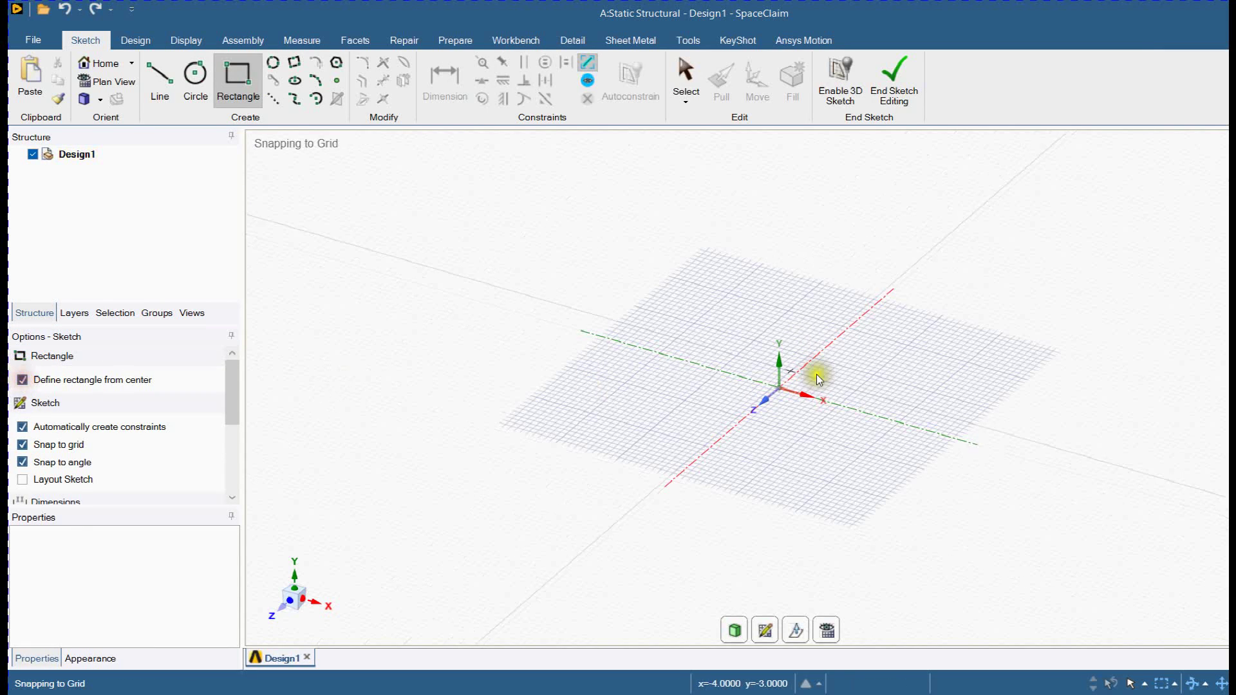
left_click(775, 393)
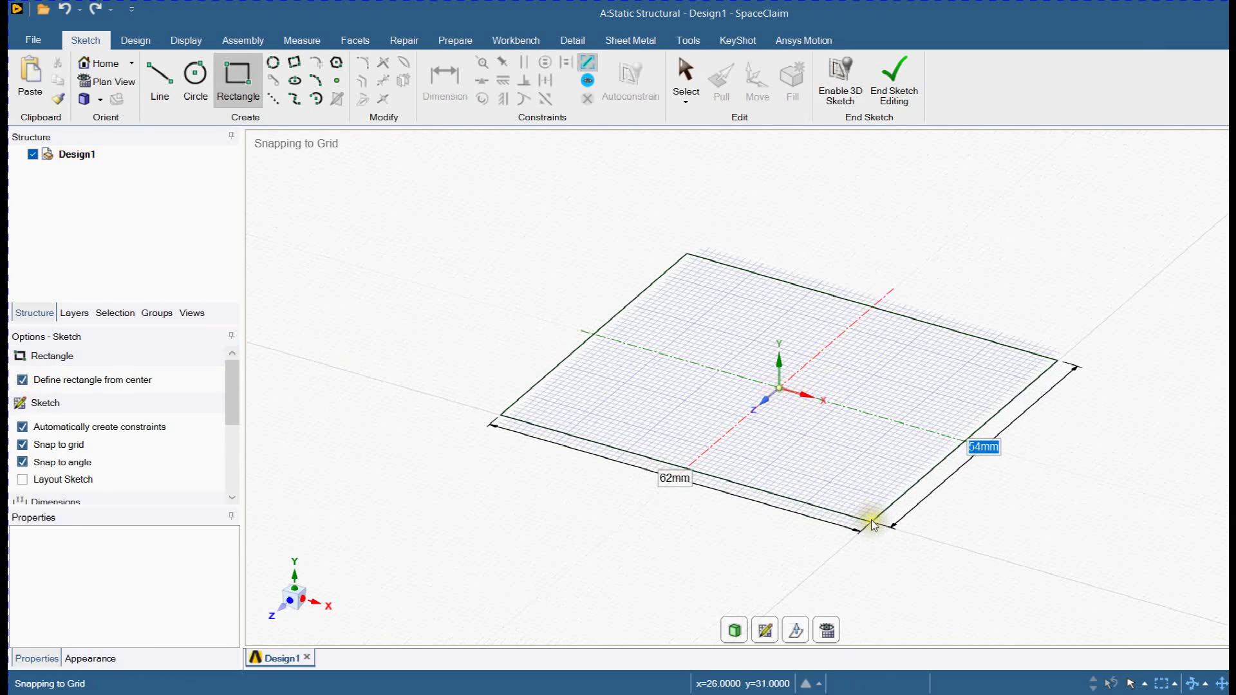
type("50")
key("Tab")
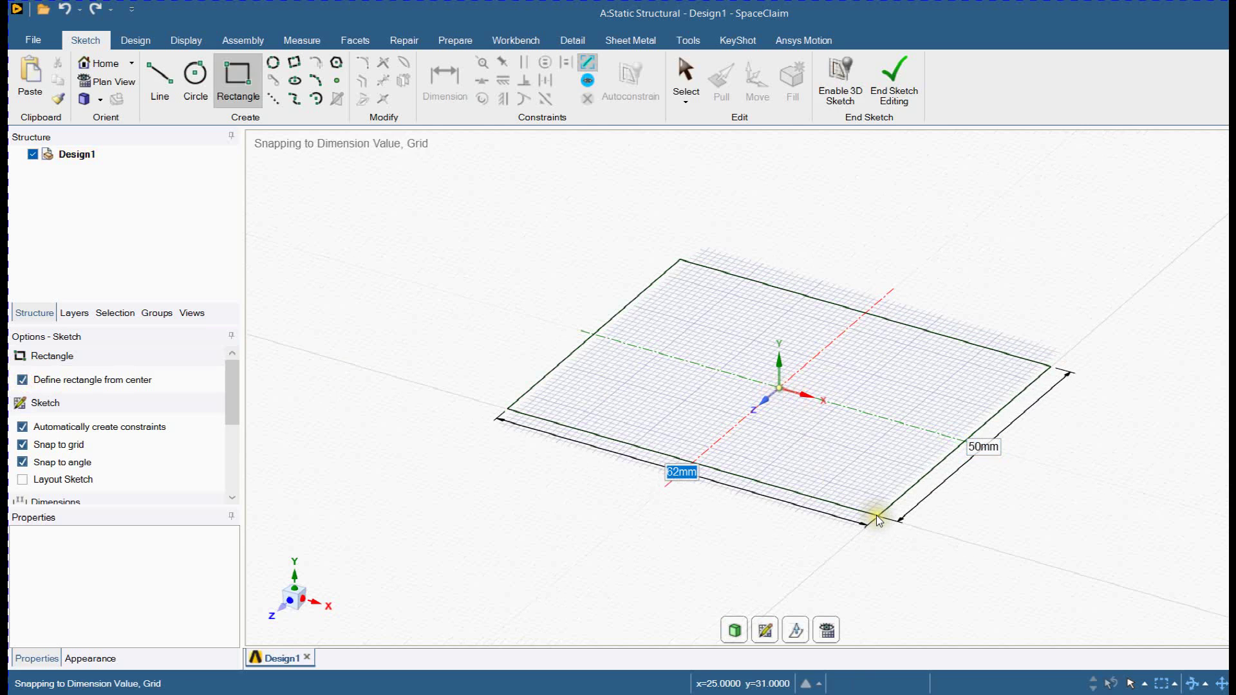
key("Escape")
type("50")
key("Return")
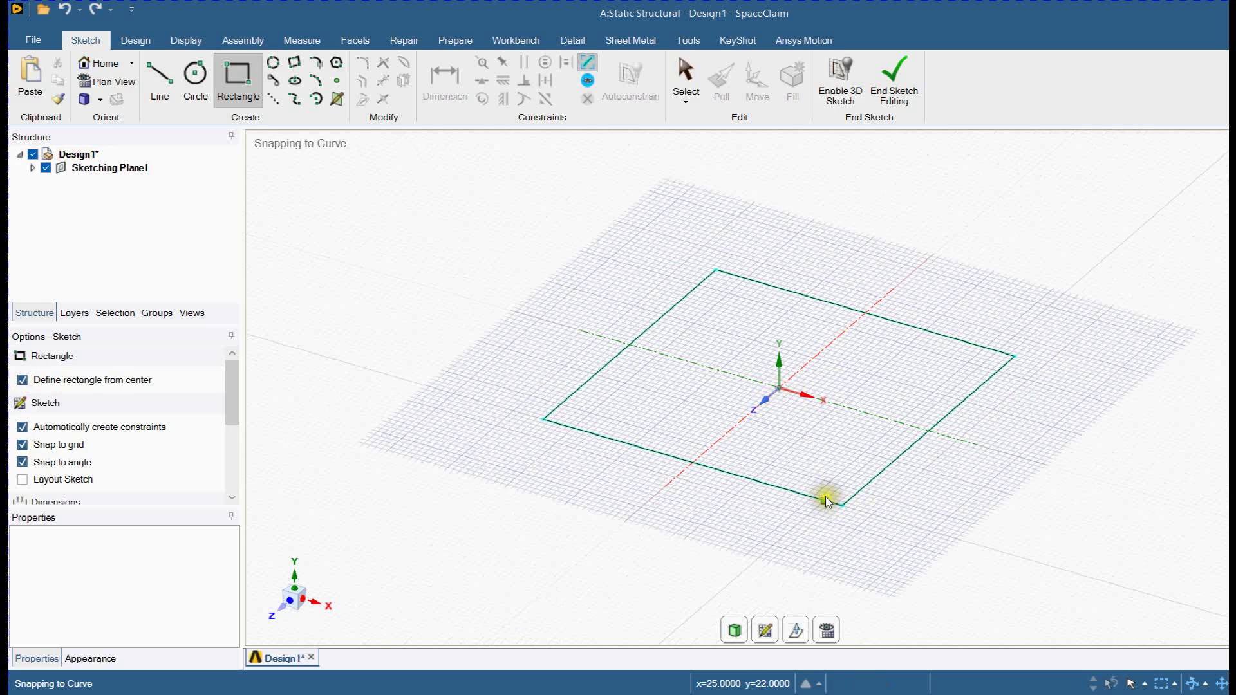
scroll(827, 501, "down", 2)
left_click(893, 87)
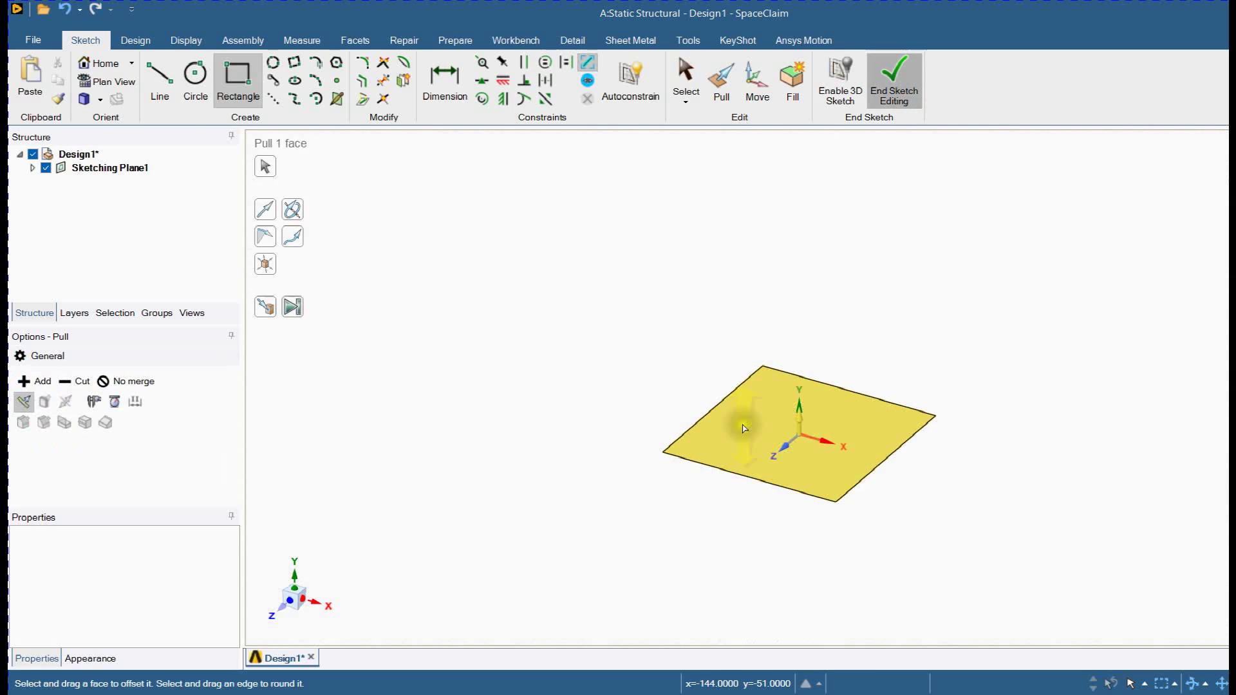
Pull the square face 500 mm into a solid column and recentre the view
left_click(759, 452)
type("500mm")
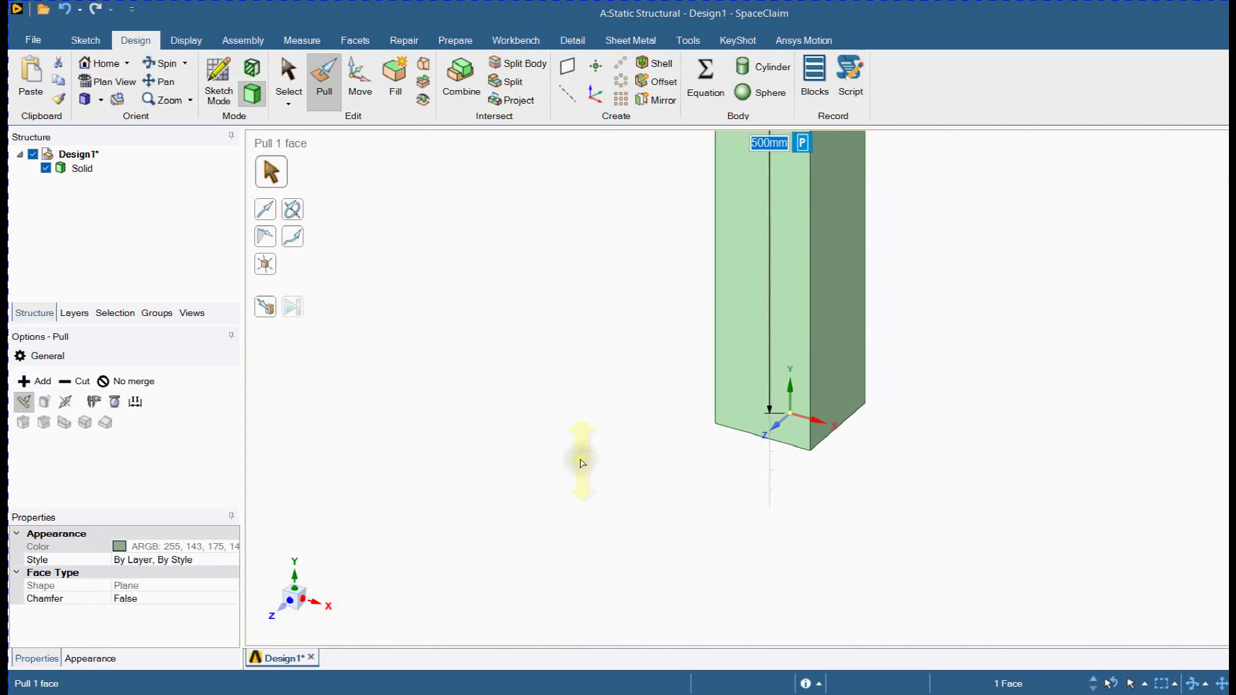
left_click(681, 193)
middle_click_drag(615, 235, 595, 247, "shift")
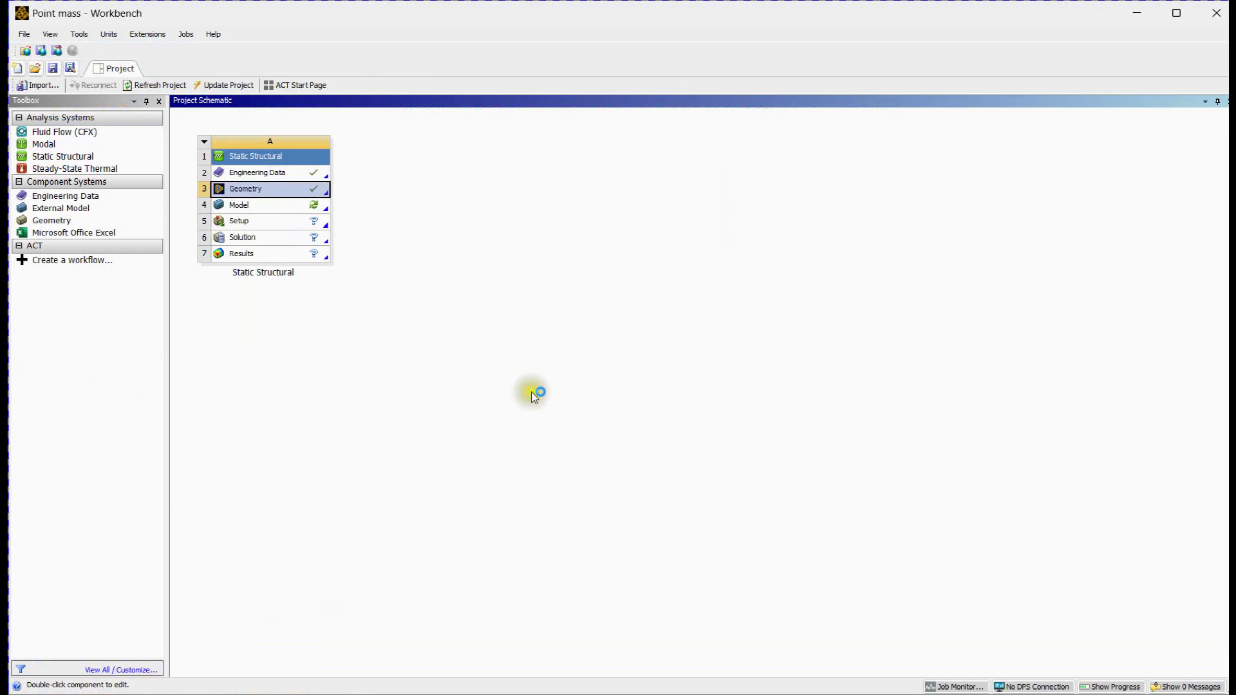
Open the beam model in Mechanical and orbit it into an enlarged oblique view
left_click(303, 203)
double_click(304, 203)
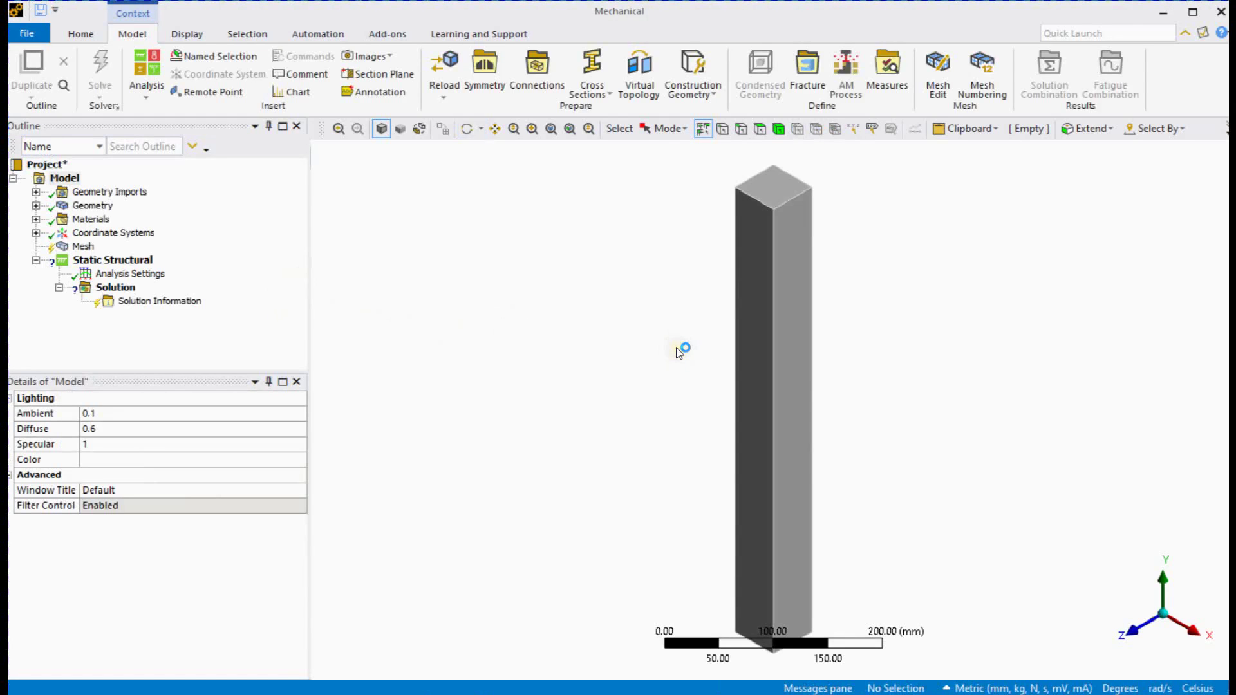
middle_click_drag(651, 395, 600, 334)
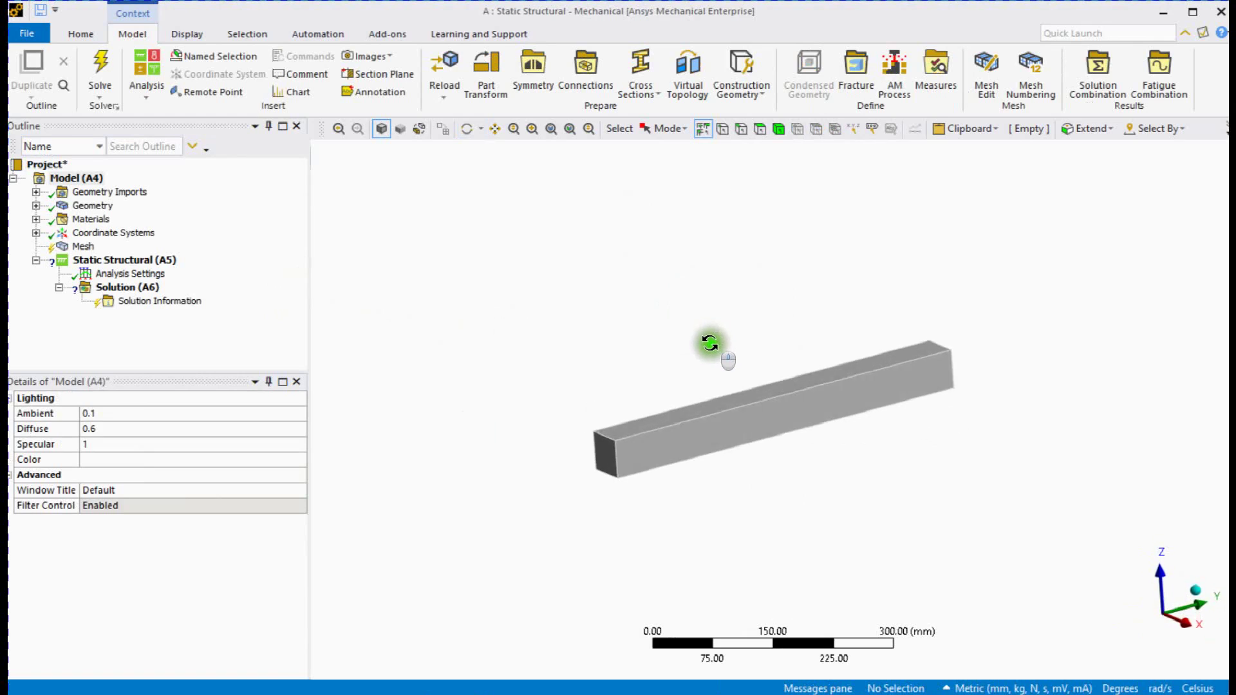
middle_click_drag(600, 335, 725, 352)
scroll(627, 362, "up", 2)
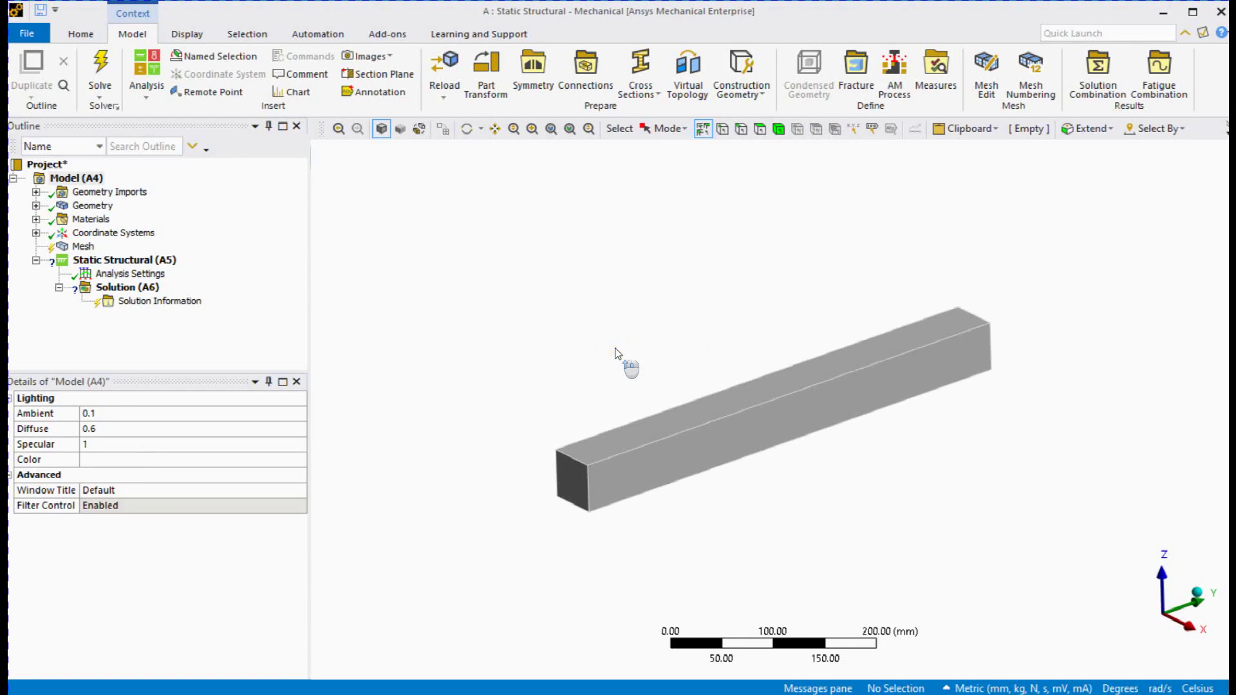
mouse_move(124, 260)
left_mouse_down()
mouse_move(299, 268)
mouse_move(784, 157)
left_mouse_up()
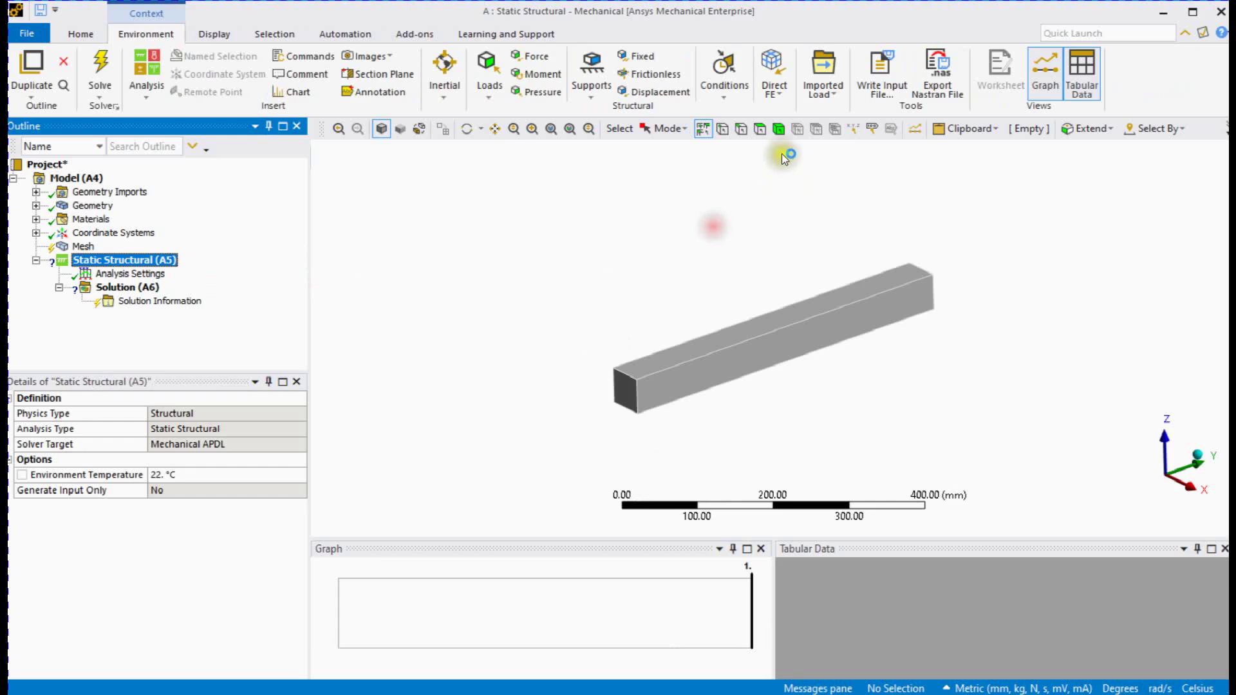
Add a Fixed Support on the beam's near end face
left_click(759, 129)
left_click(623, 389)
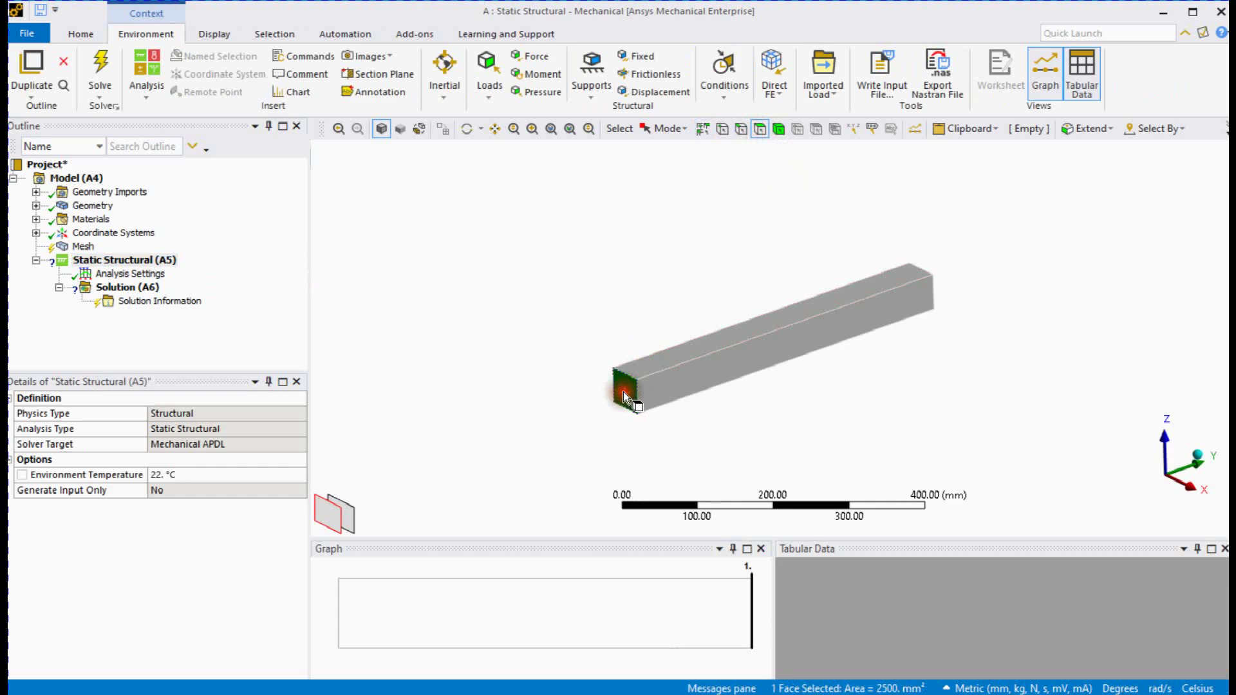
right_click(152, 266)
left_click(417, 431)
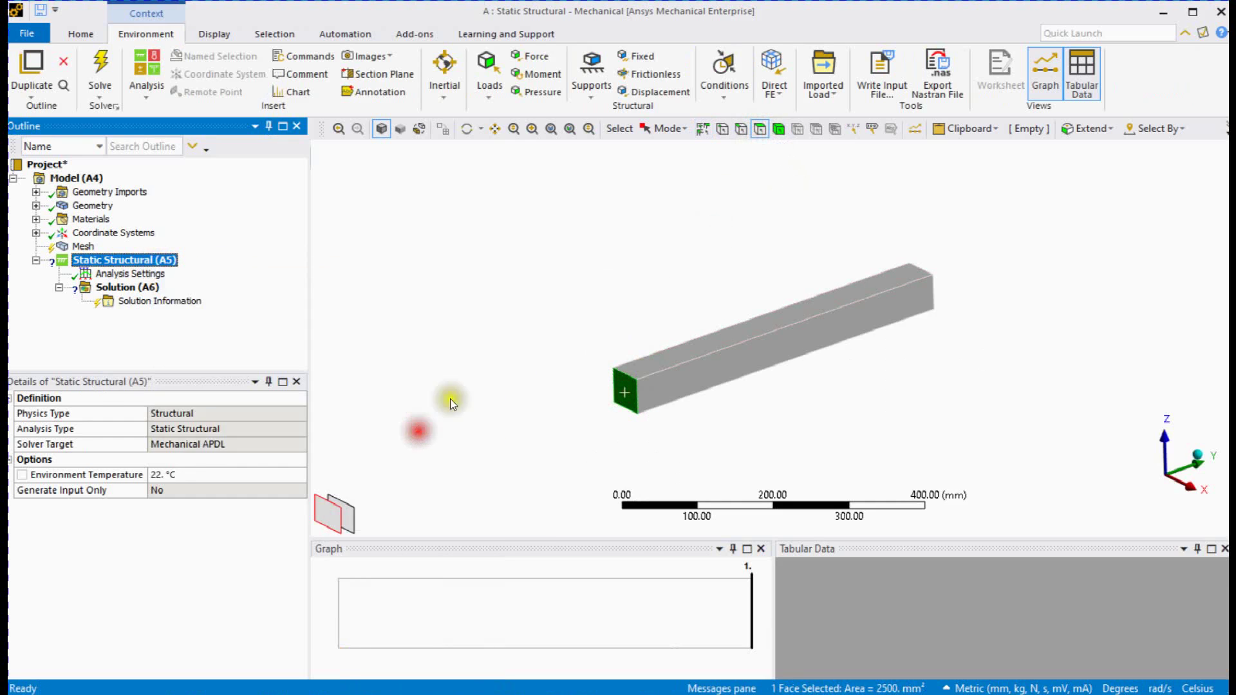
scroll(607, 283, "up", 2)
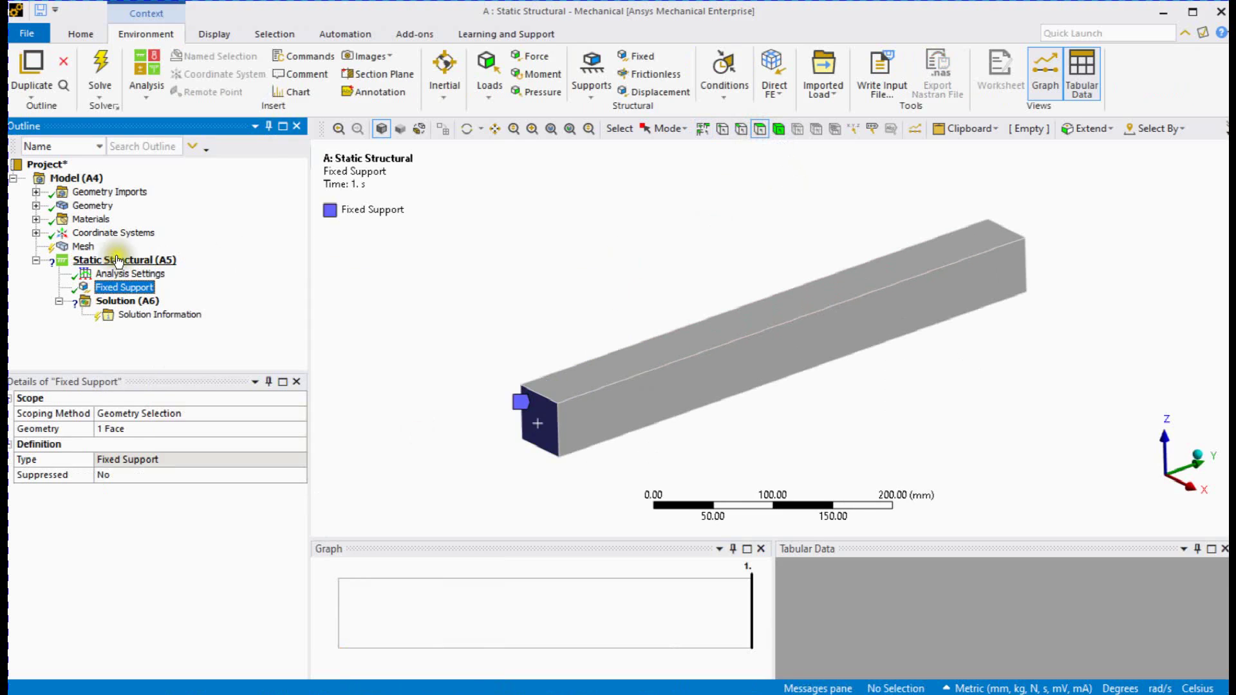
left_click(82, 247)
left_click(778, 129)
Give the beam body a 25 mm Body Sizing and generate the hexahedral mesh
left_click(713, 442)
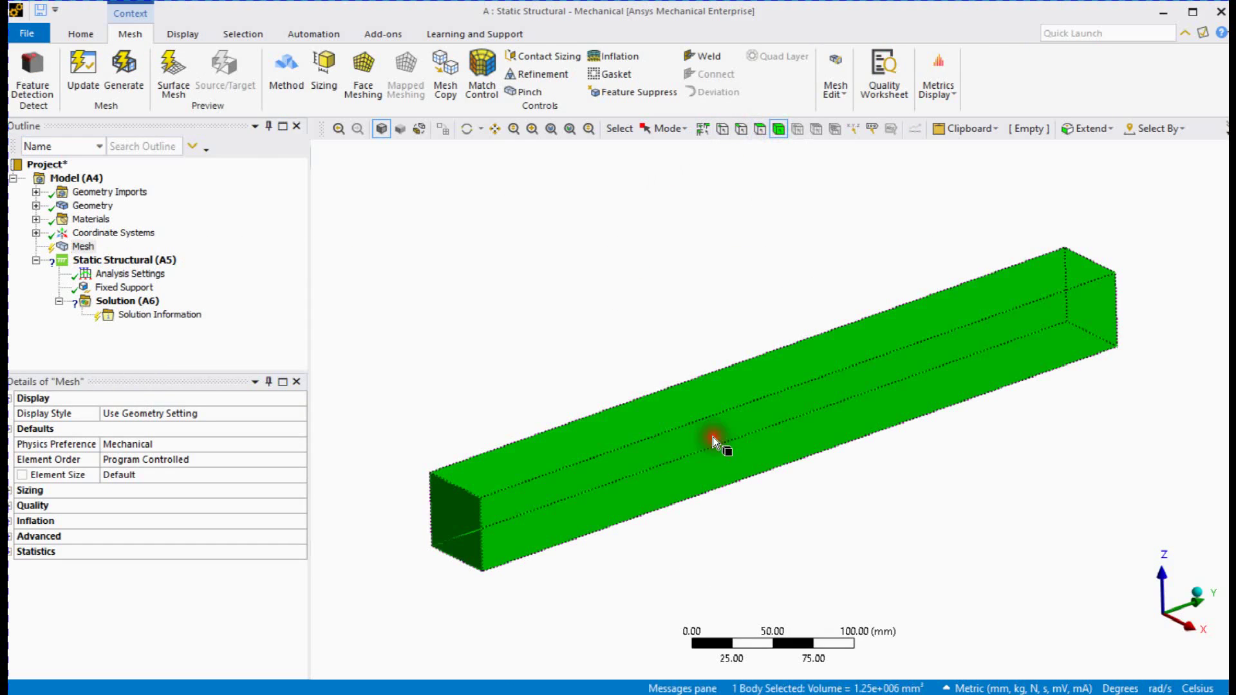
right_click(82, 247)
mouse_move(174, 254)
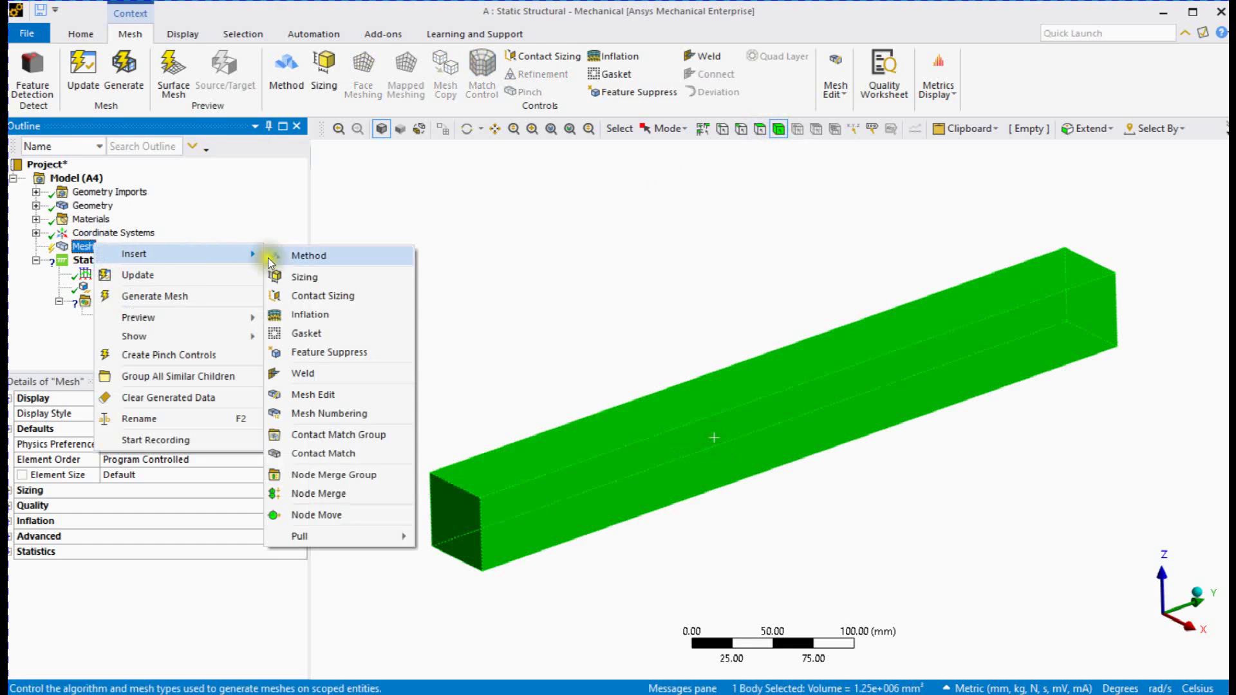
left_click(323, 276)
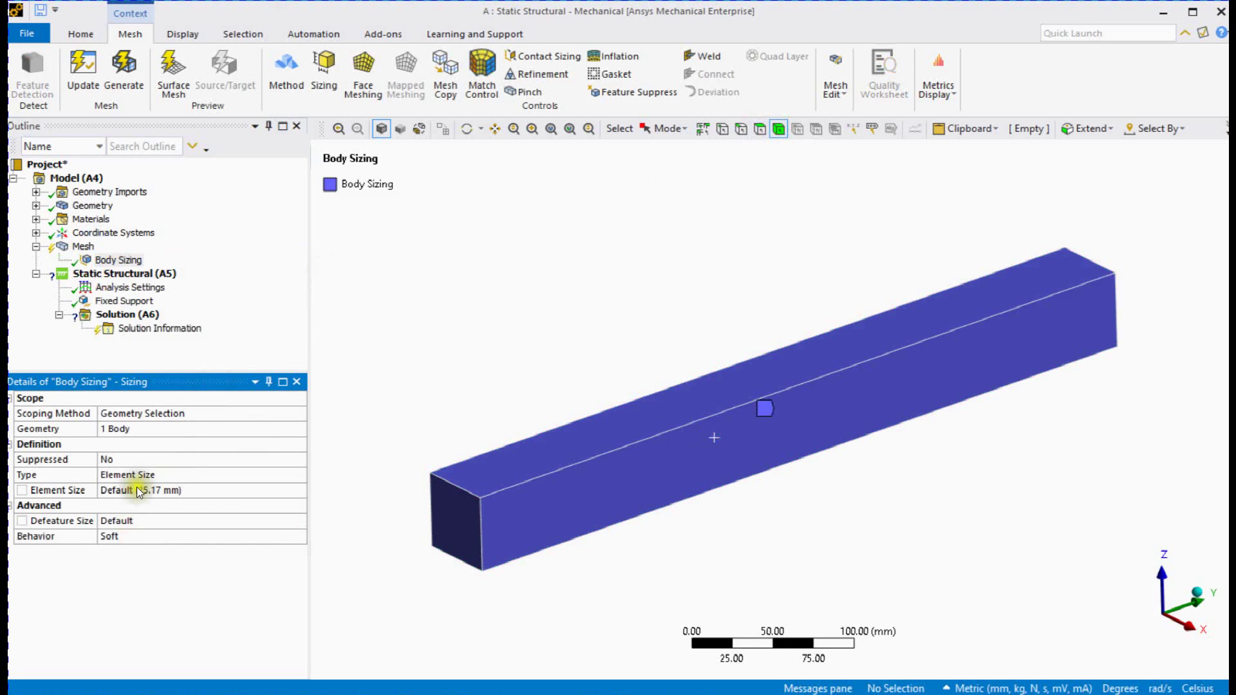
left_click(138, 491)
type("5")
key("Return")
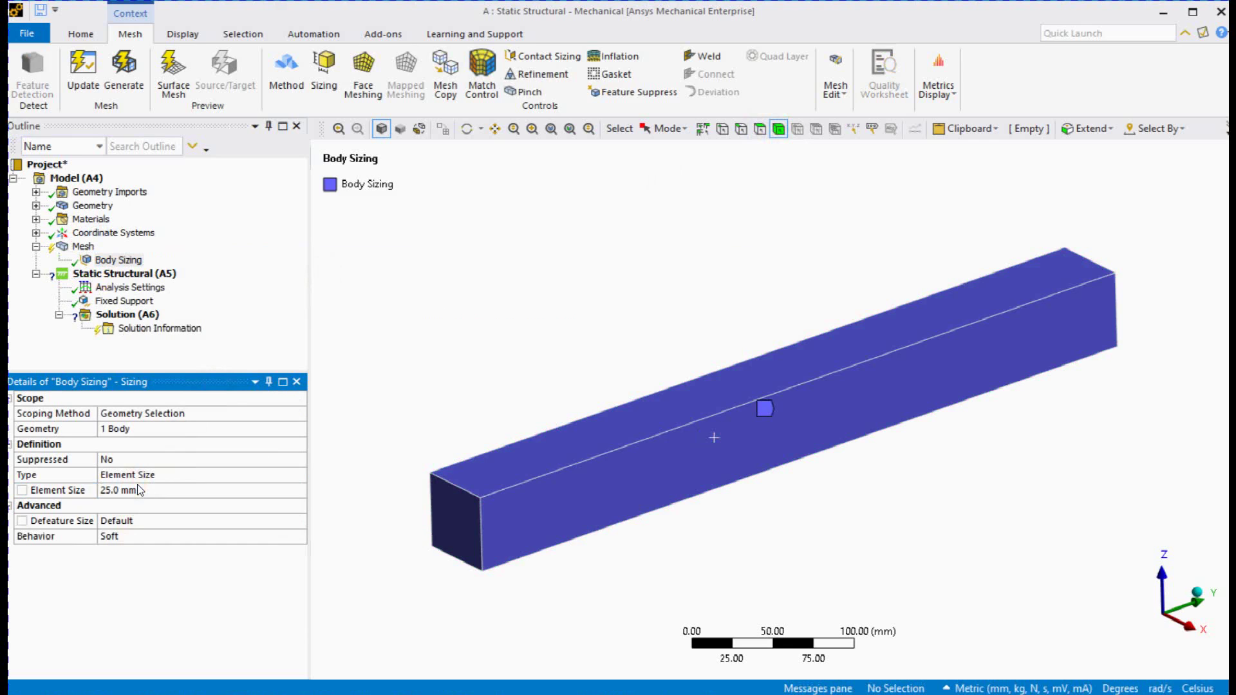
right_click(81, 246)
left_click(125, 302)
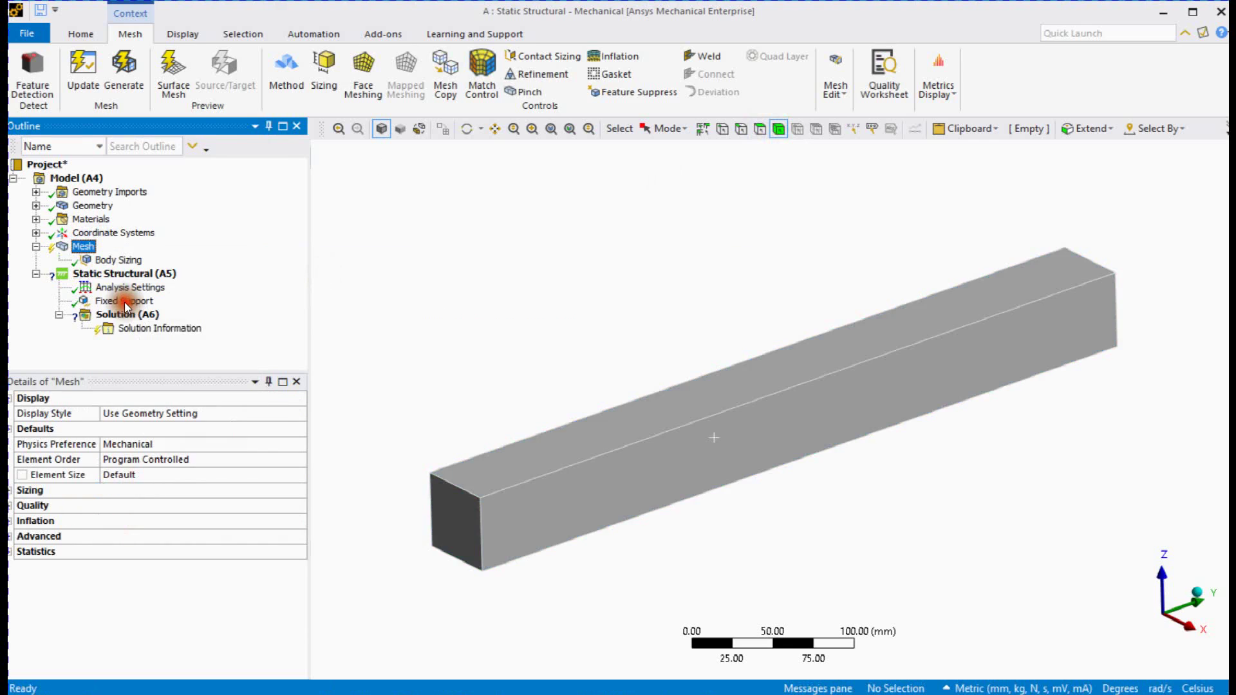
scroll(560, 361, "down", 2)
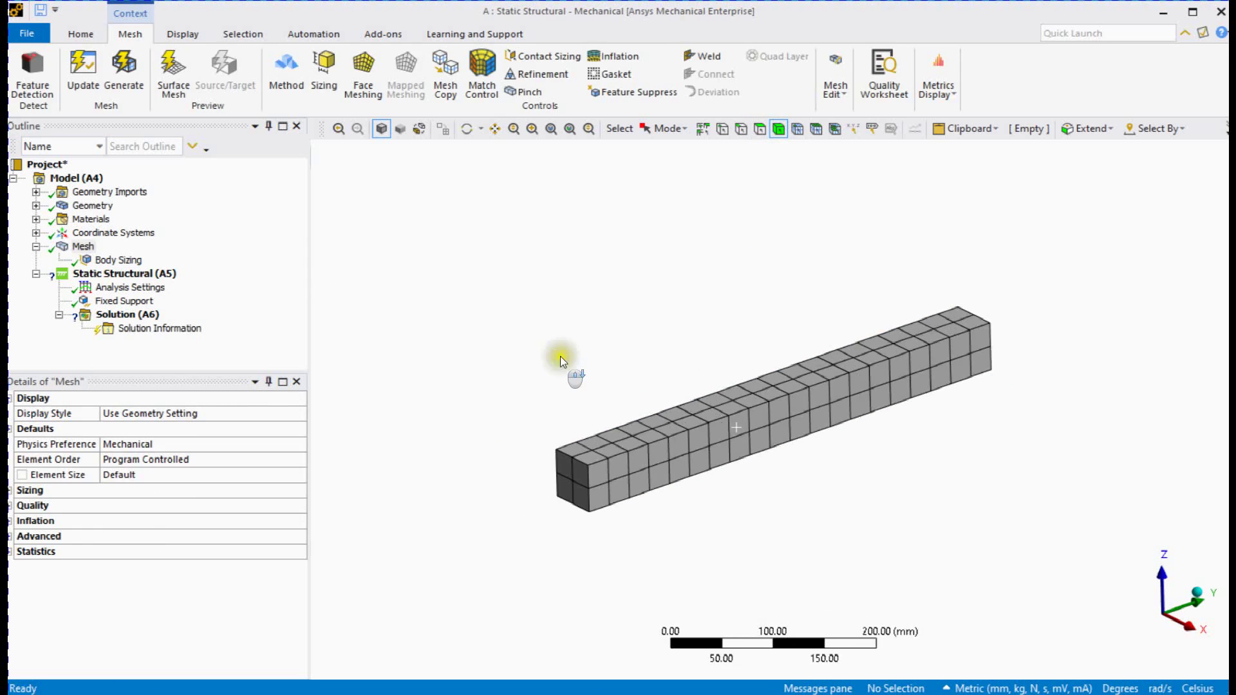
Insert a Point Mass object under the Geometry branch
left_click(125, 300)
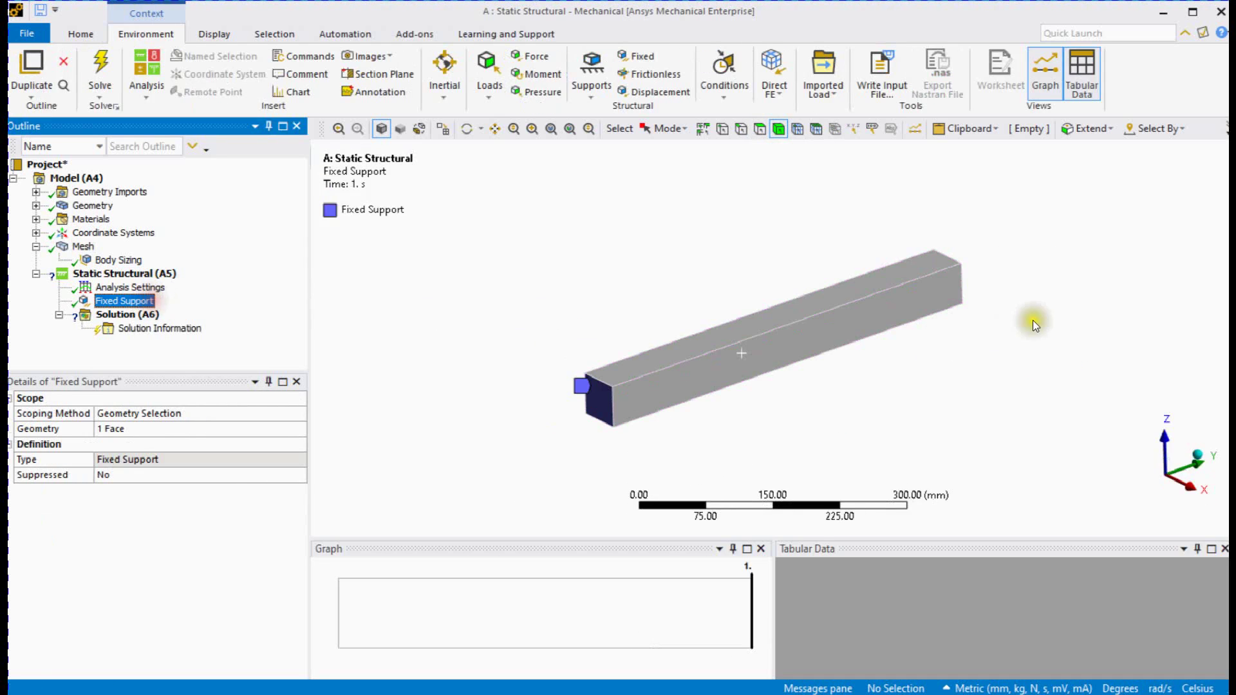
scroll(924, 262, "up", 2)
scroll(998, 226, "up", 1)
scroll(747, 315, "down", 3)
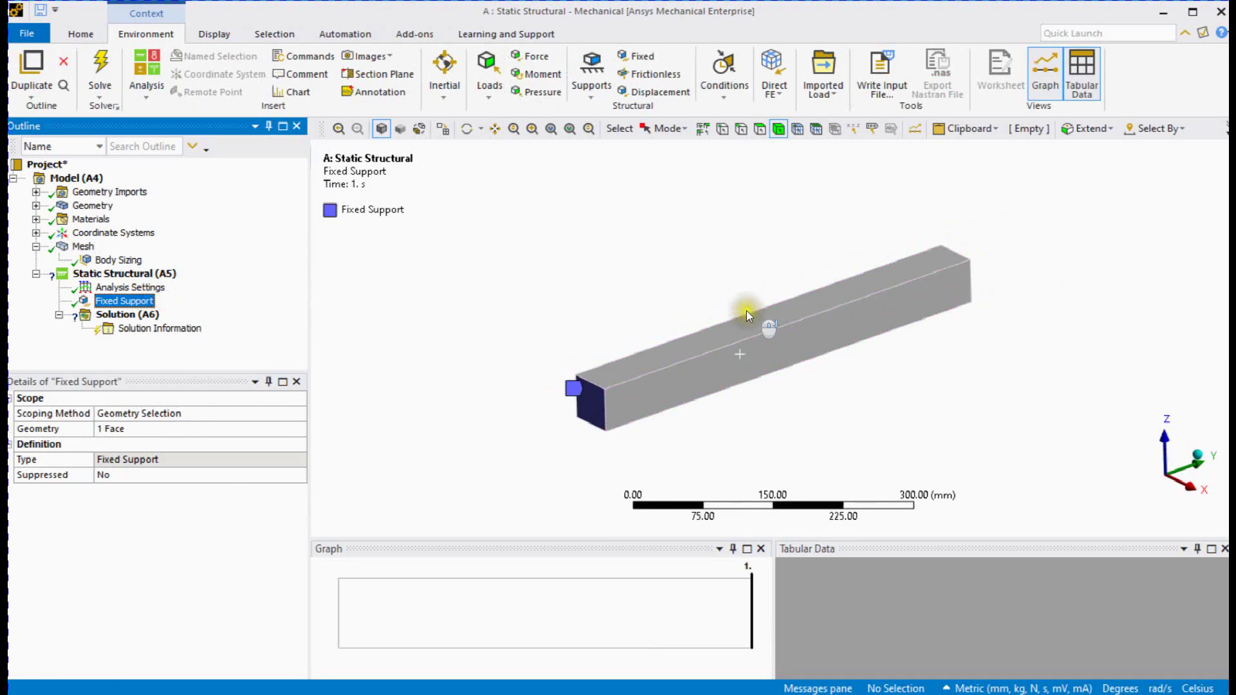
left_click(35, 192)
right_click(92, 220)
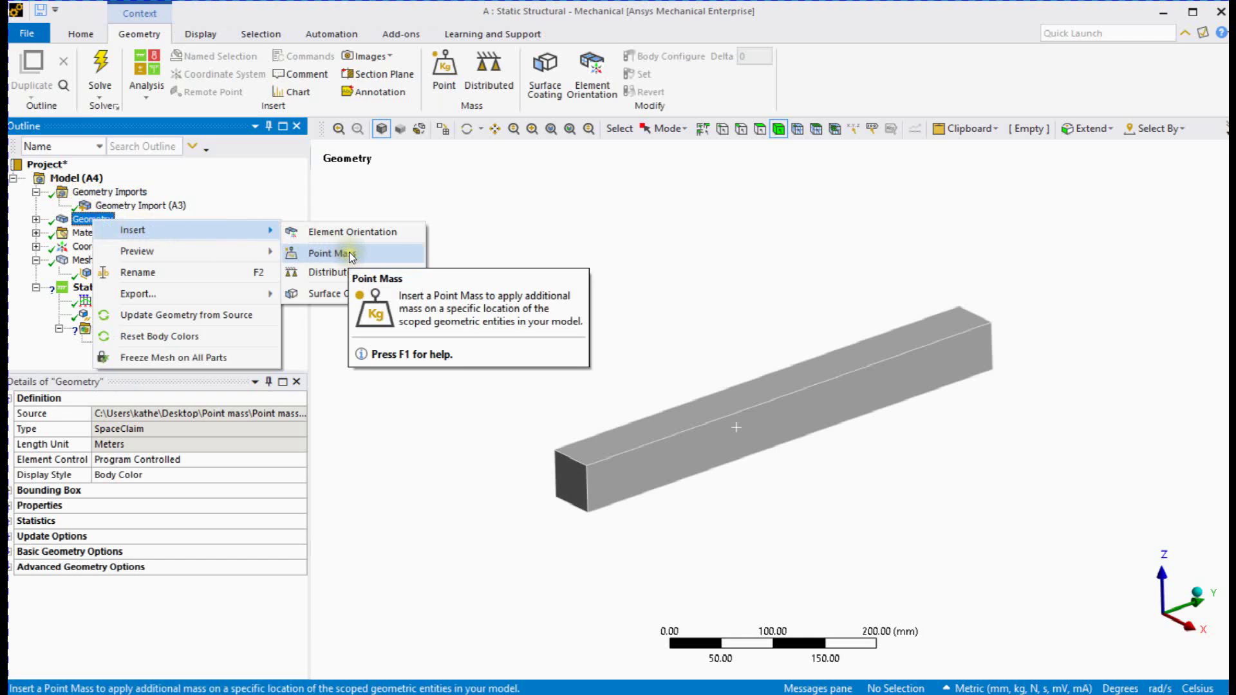
left_click(377, 271)
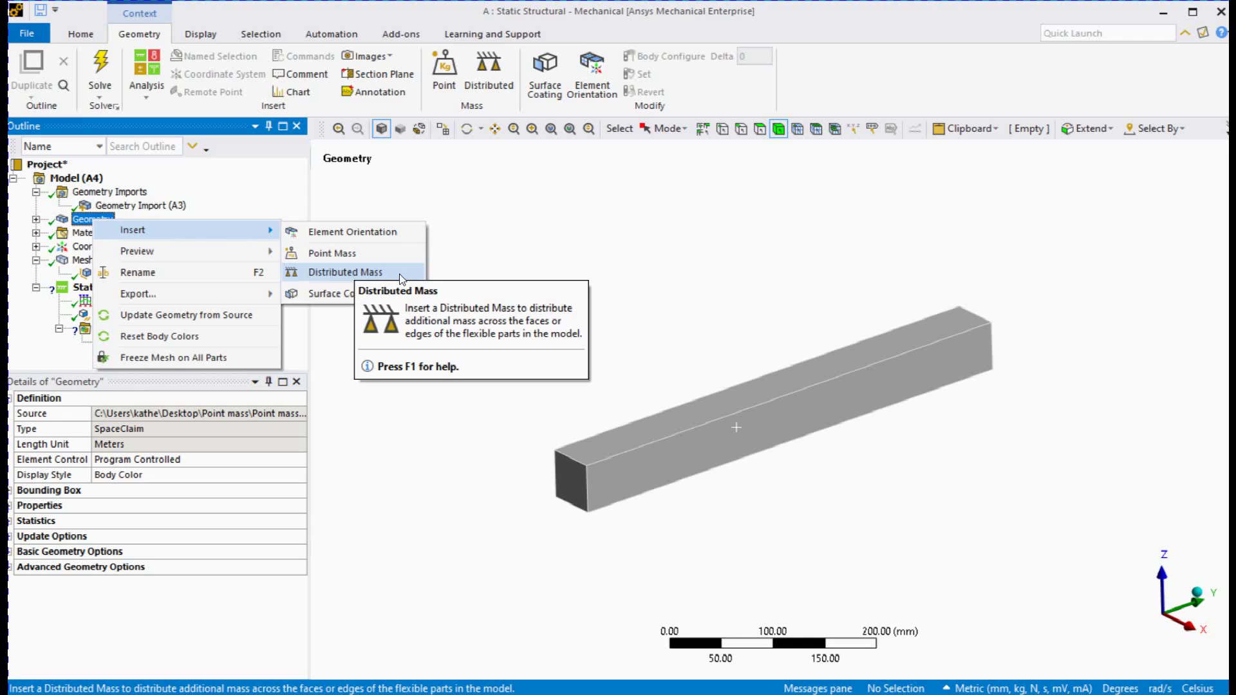
left_click(360, 253)
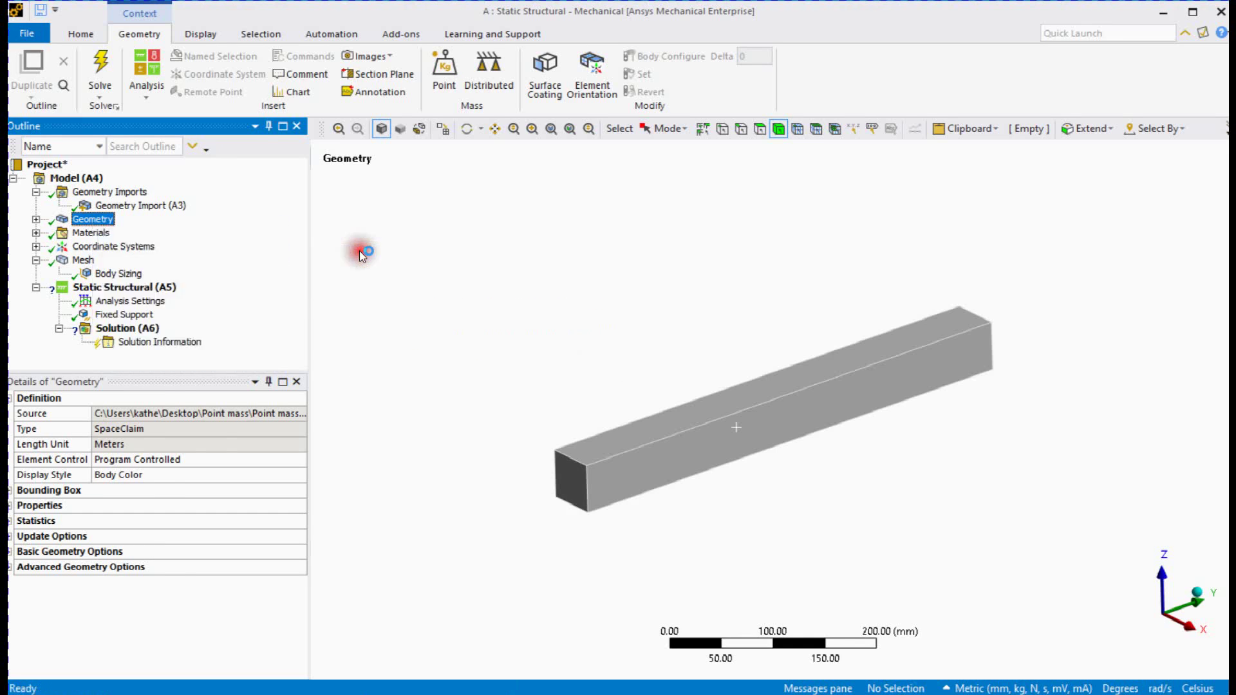
scroll(414, 410, "down", 1)
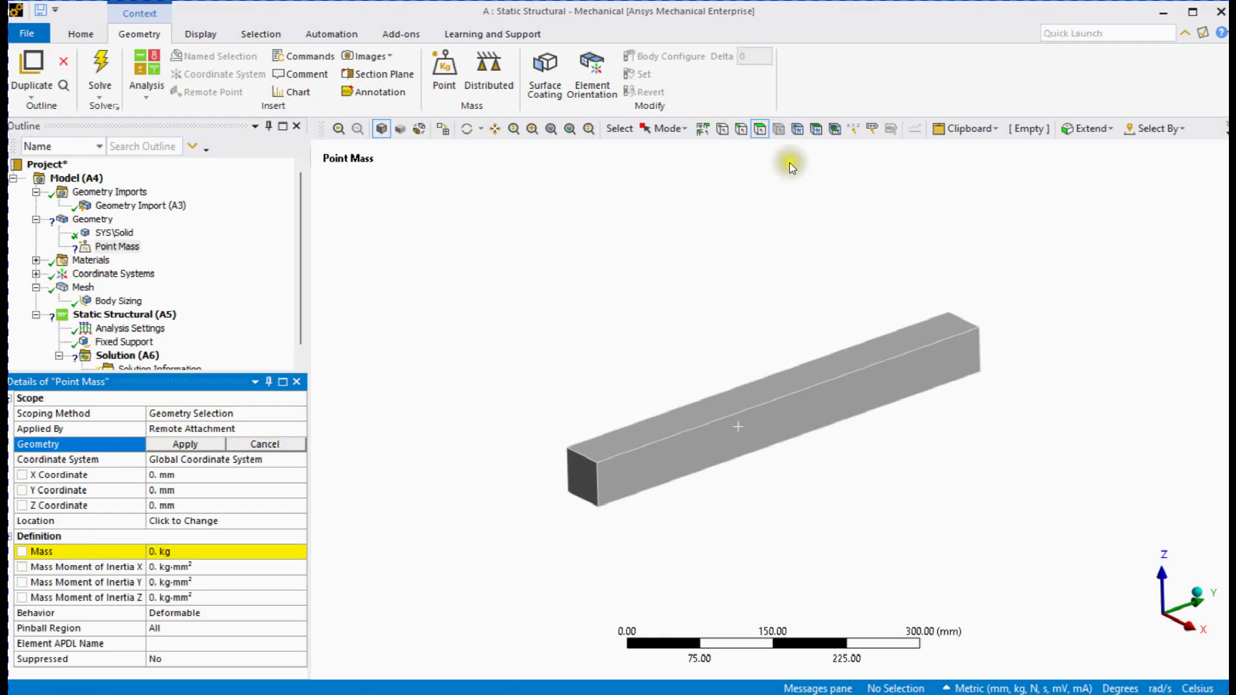
Scope the Point Mass to the beam's far top edge and give it 100 kg
left_click(740, 128)
left_click(968, 319)
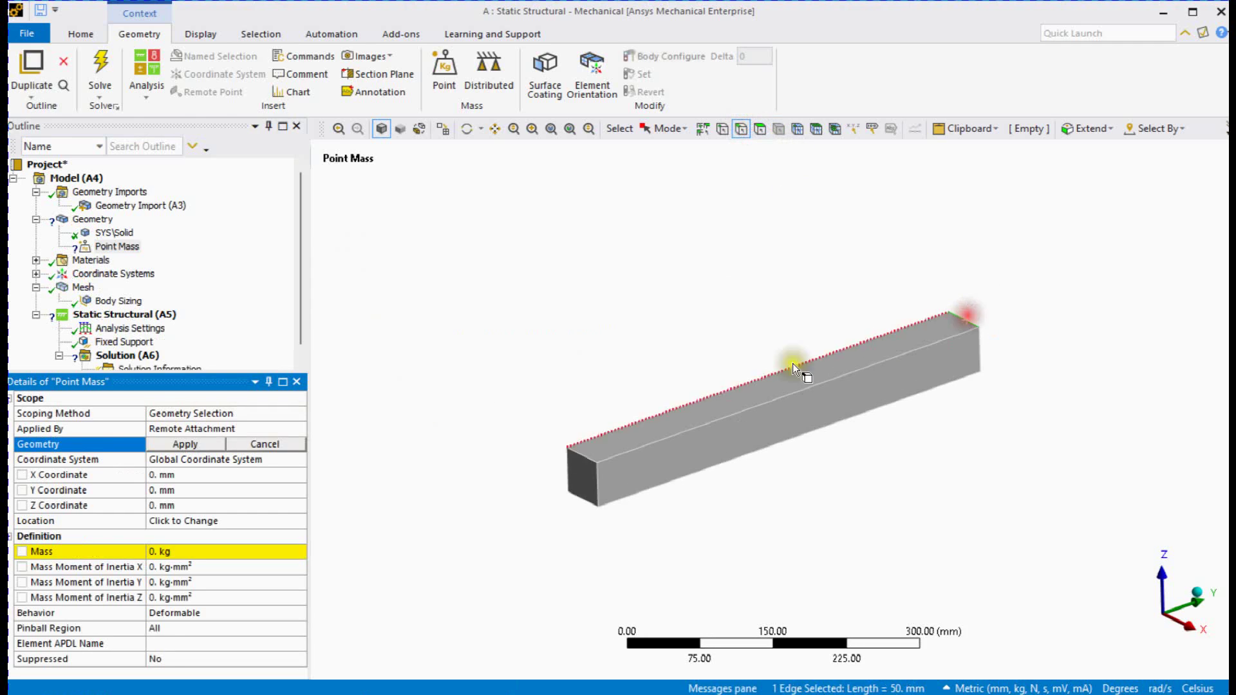
left_click(185, 444)
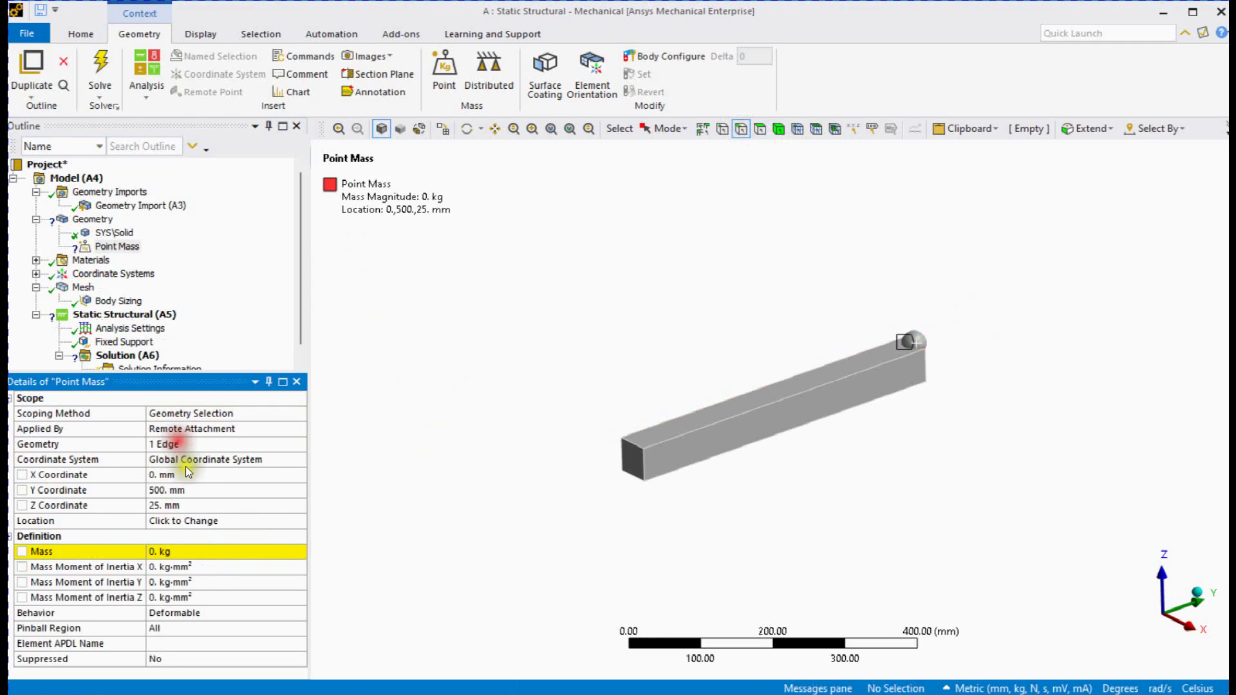
left_click(189, 550)
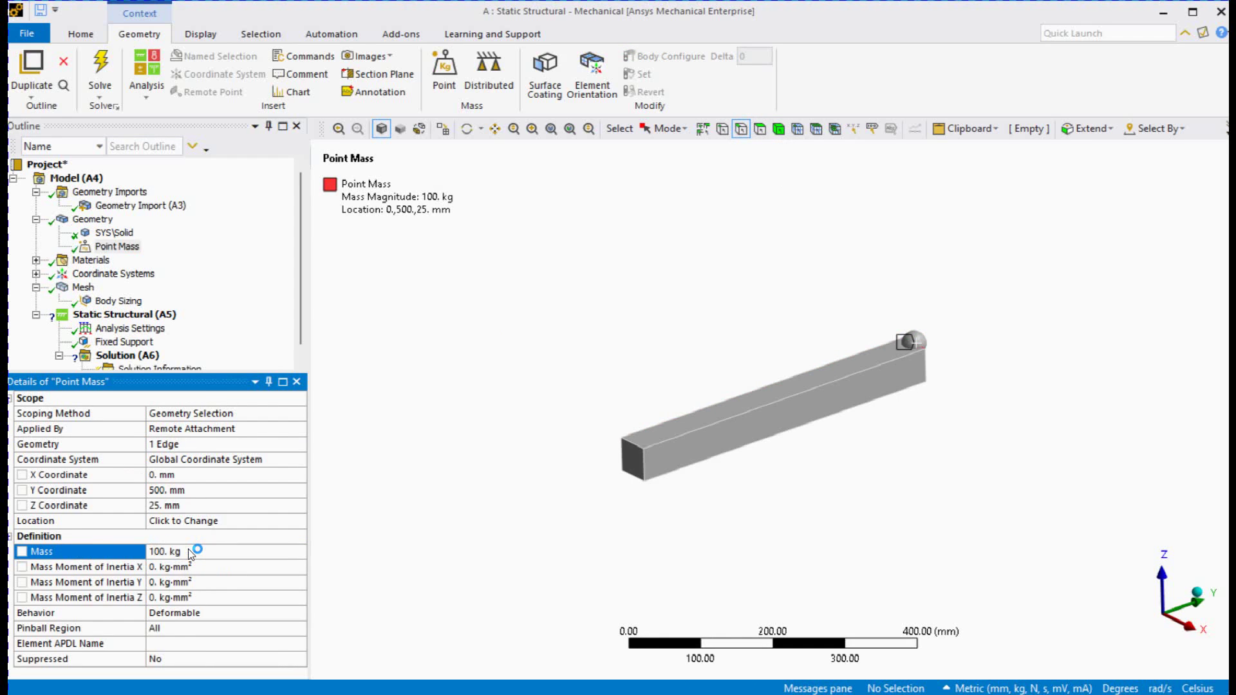
mouse_move(730, 226)
middle_mouse_down()
mouse_move(670, 337)
mouse_move(1013, 240)
mouse_move(840, 229)
middle_mouse_up()
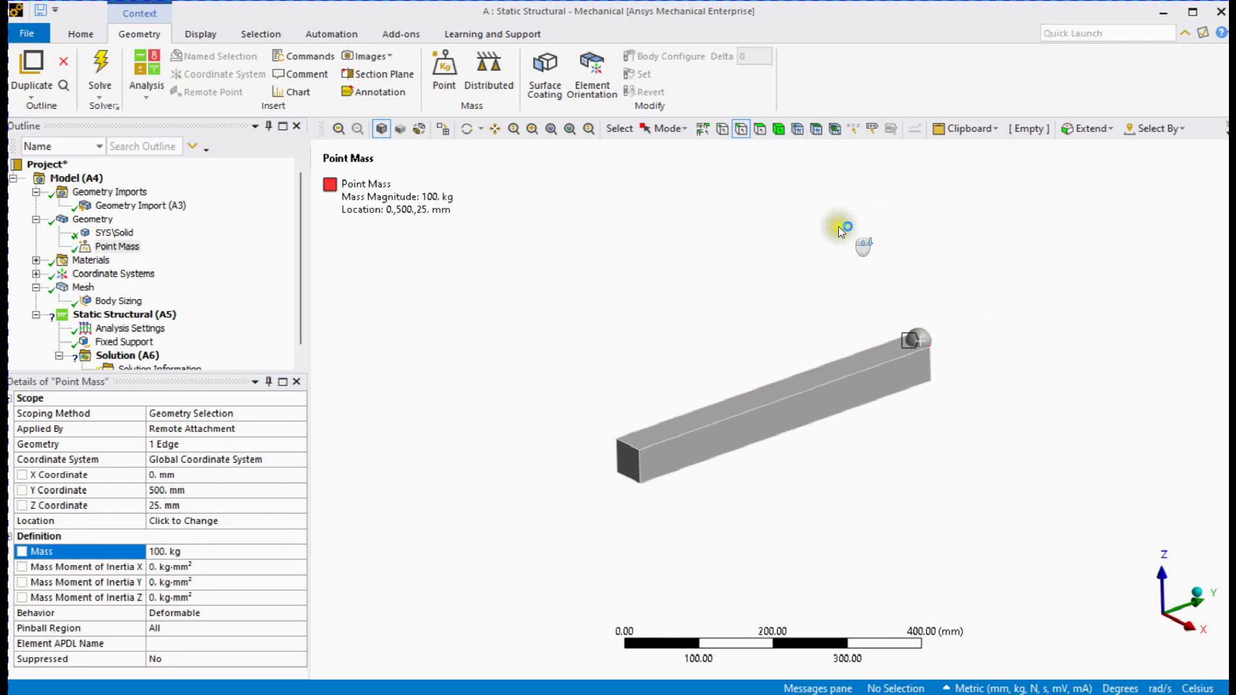
scroll(888, 300, "up", 5)
right_click(954, 393)
scroll(811, 330, "down", 2)
scroll(909, 278, "down", 2)
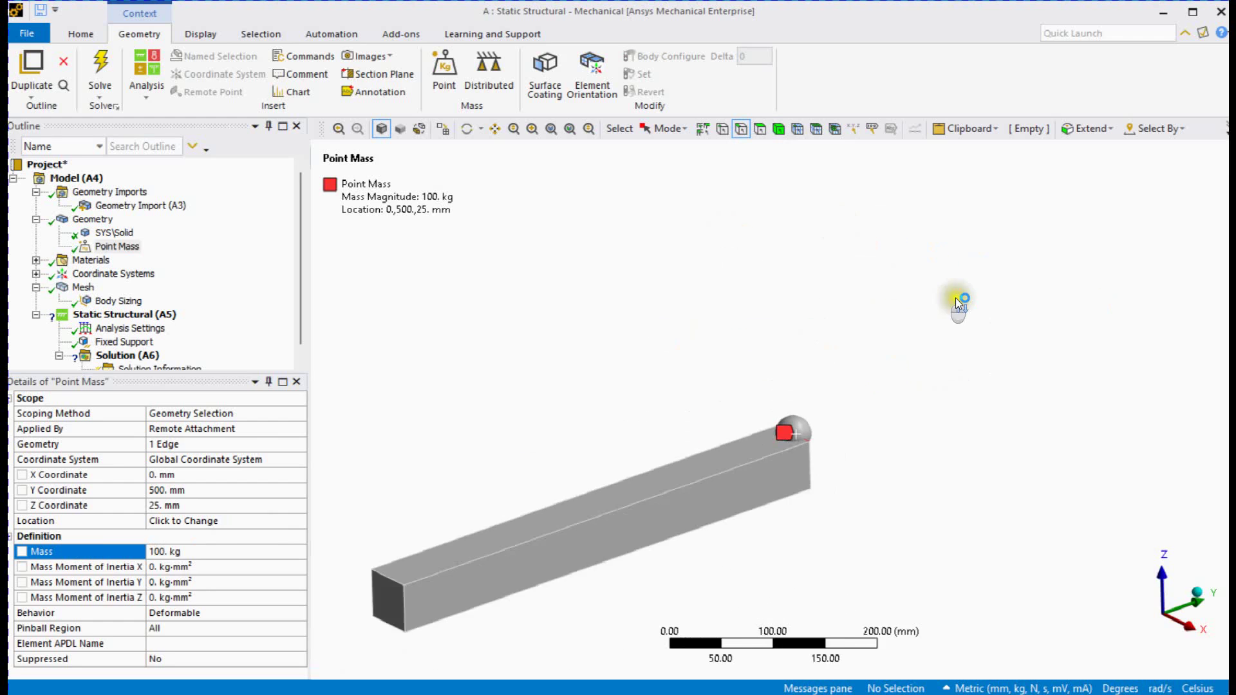
scroll(955, 297, "down", 2)
scroll(491, 465, "up", 2)
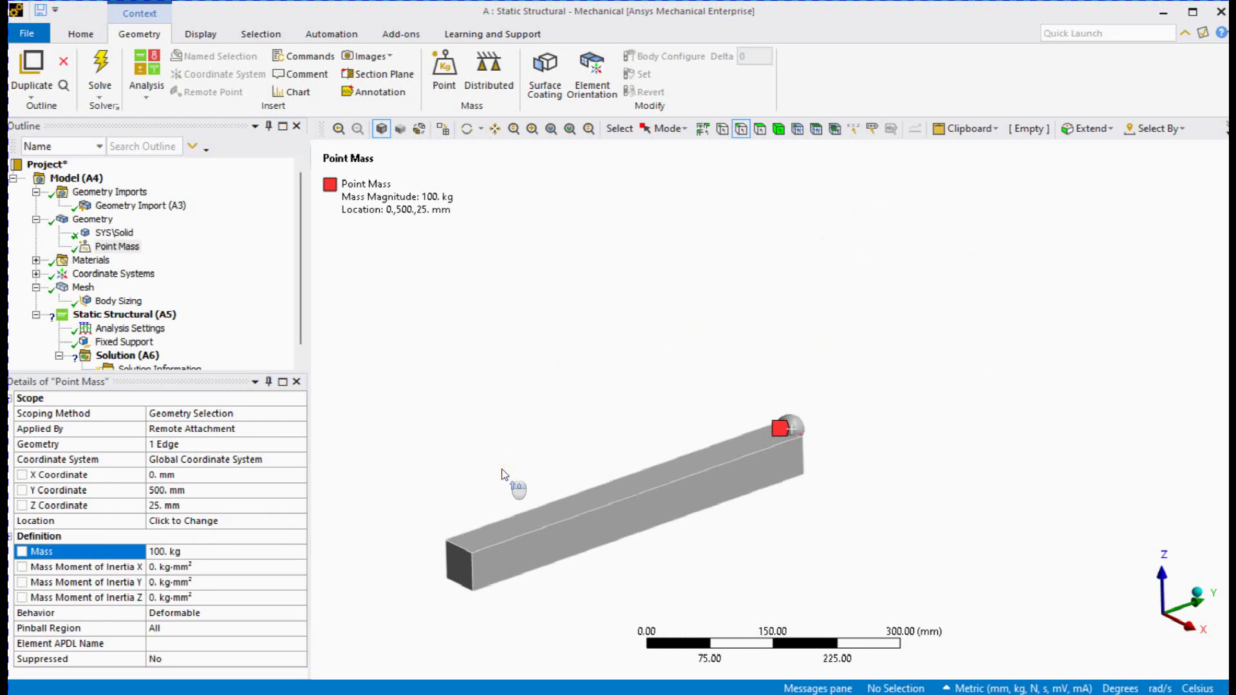
Add Standard Earth Gravity (-9806.6 mm/s² along Z) to Static Structural (A5)
right_click(152, 320)
mouse_move(232, 325)
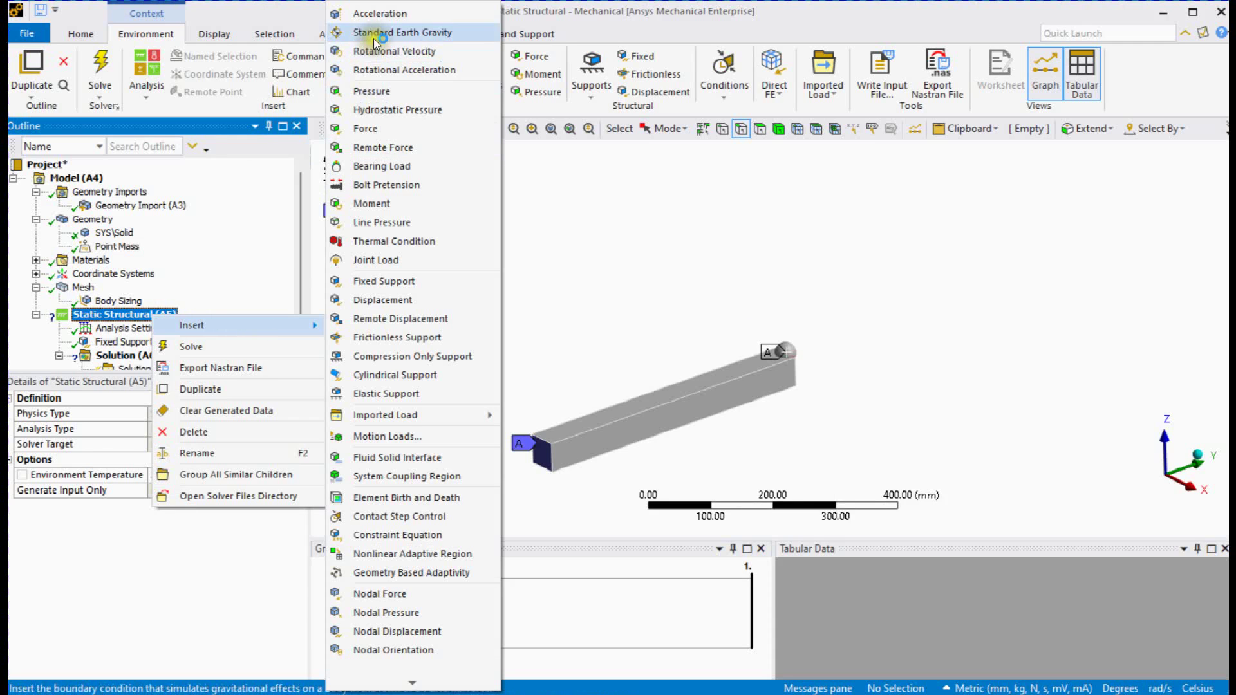
left_click(401, 32)
scroll(166, 307, "down", 1)
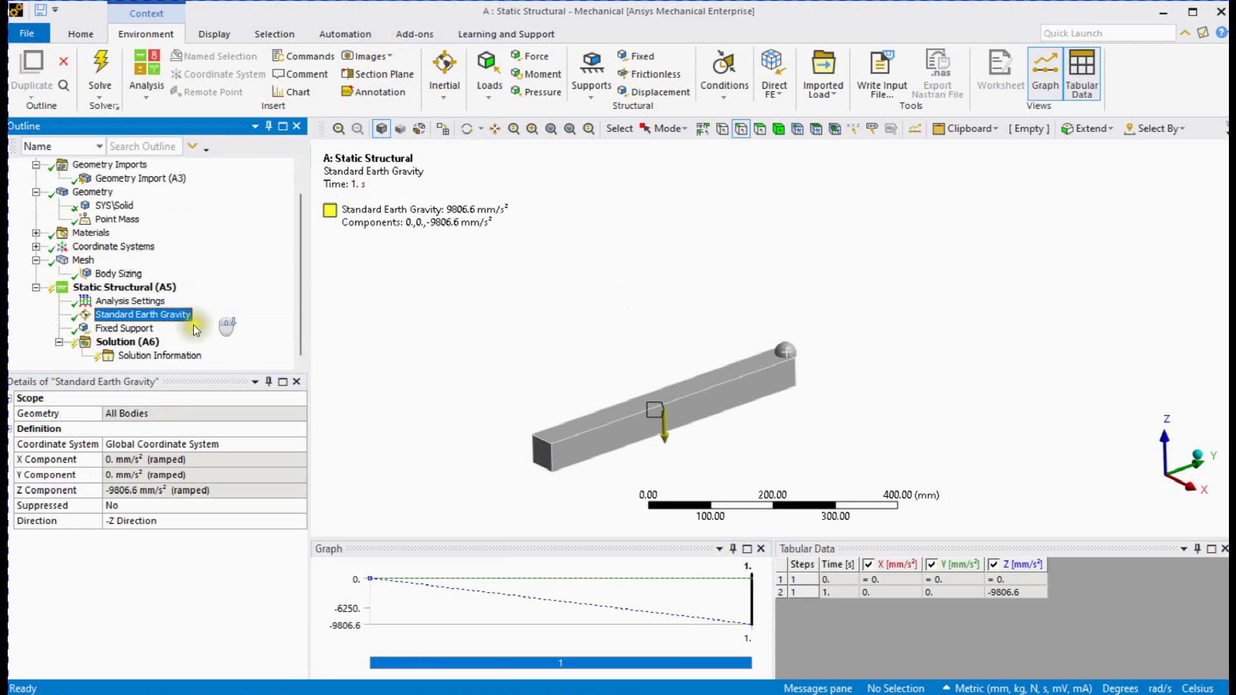
left_click_drag(171, 370, 171, 450)
Add Total Deformation and Equivalent (von-Mises) Stress results, then solve the analysis
right_click(135, 370)
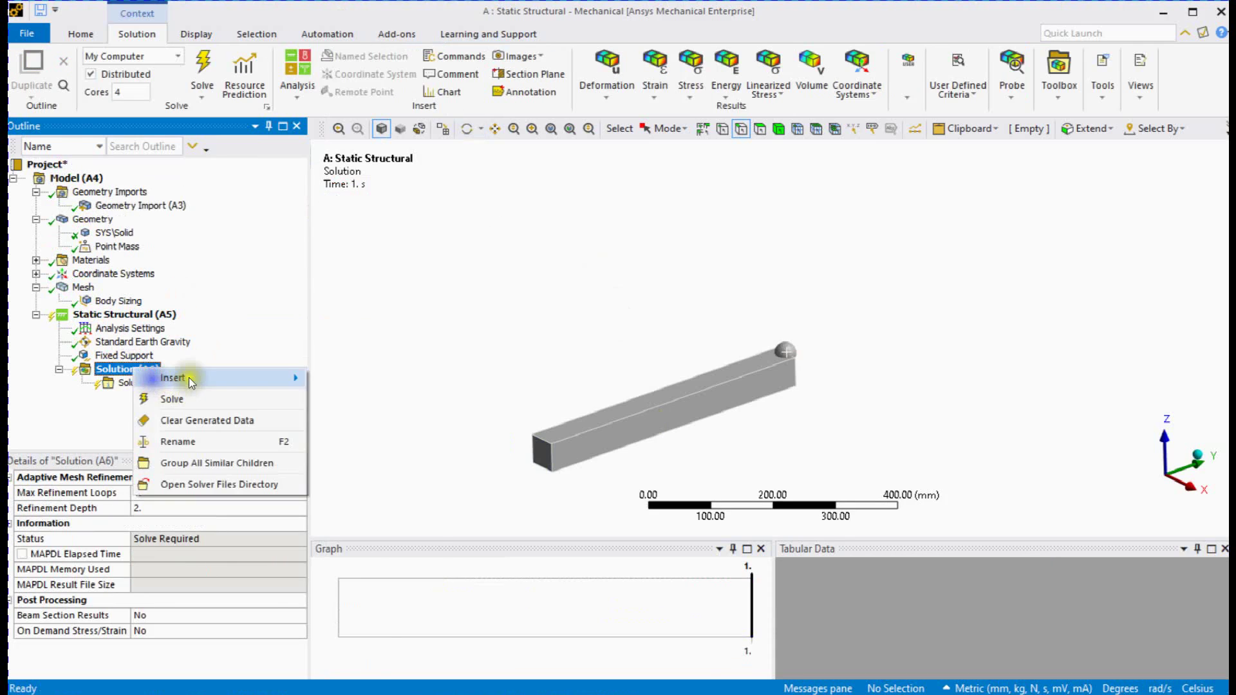
mouse_move(174, 377)
left_click(489, 329)
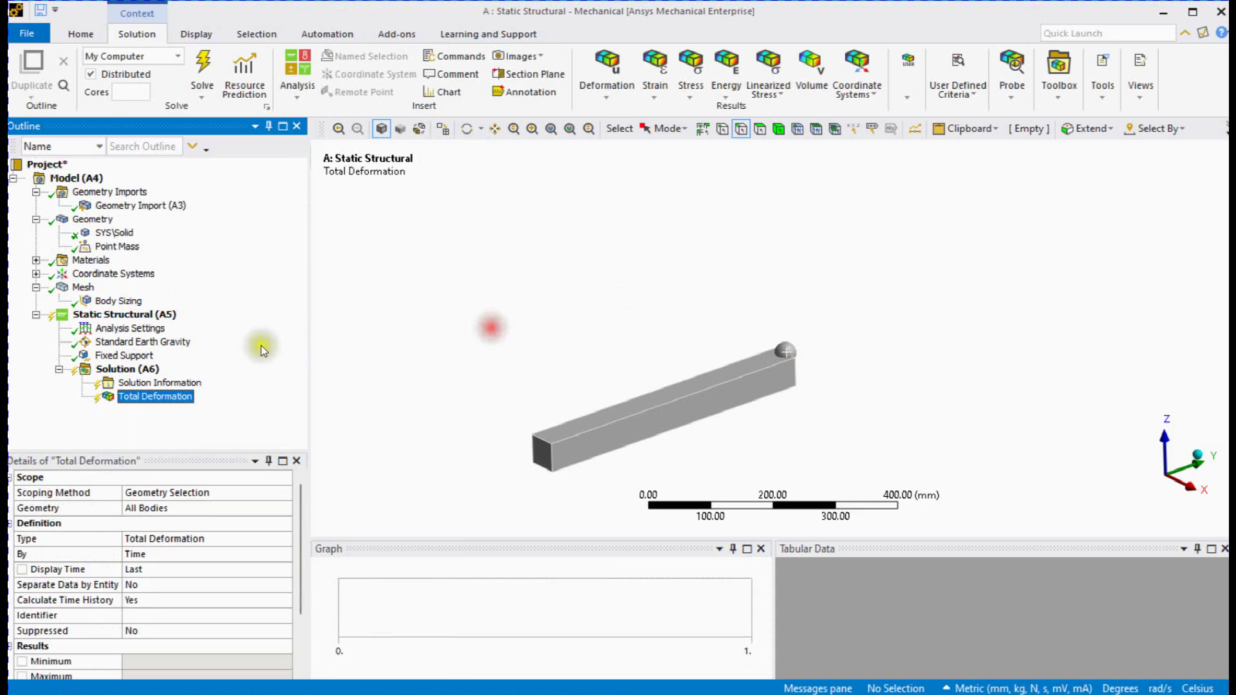
right_click(135, 370)
mouse_move(349, 368)
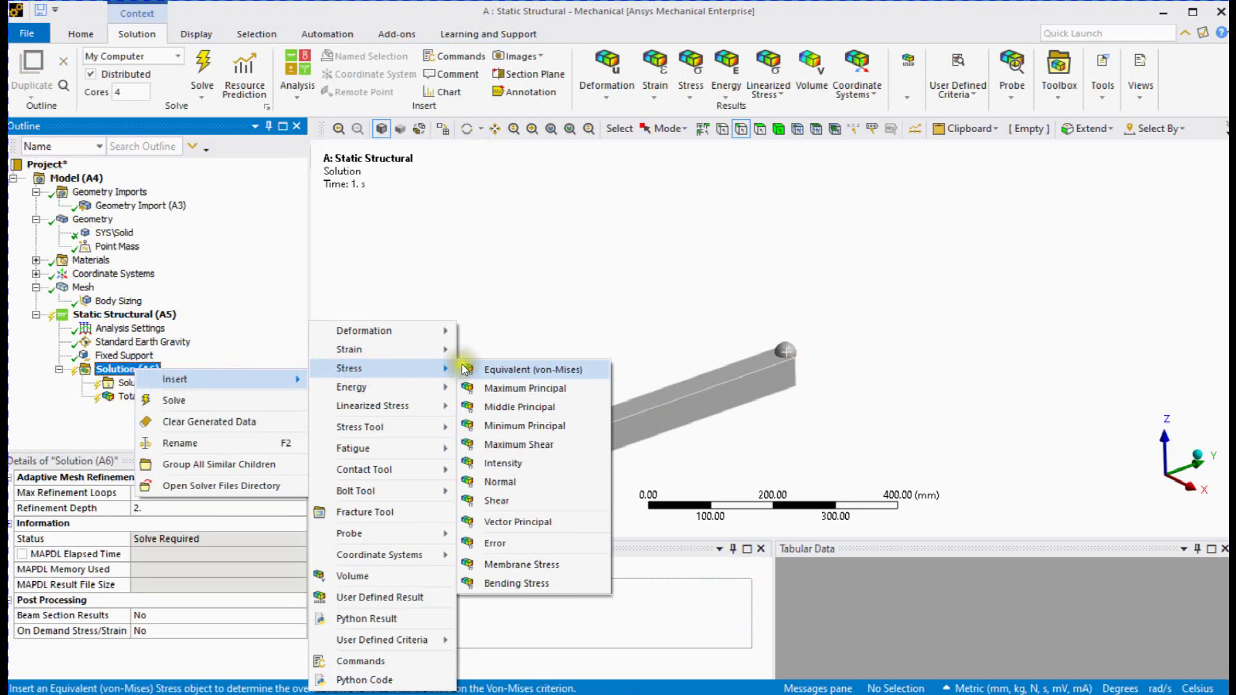
left_click(483, 369)
right_click(135, 370)
left_click(174, 399)
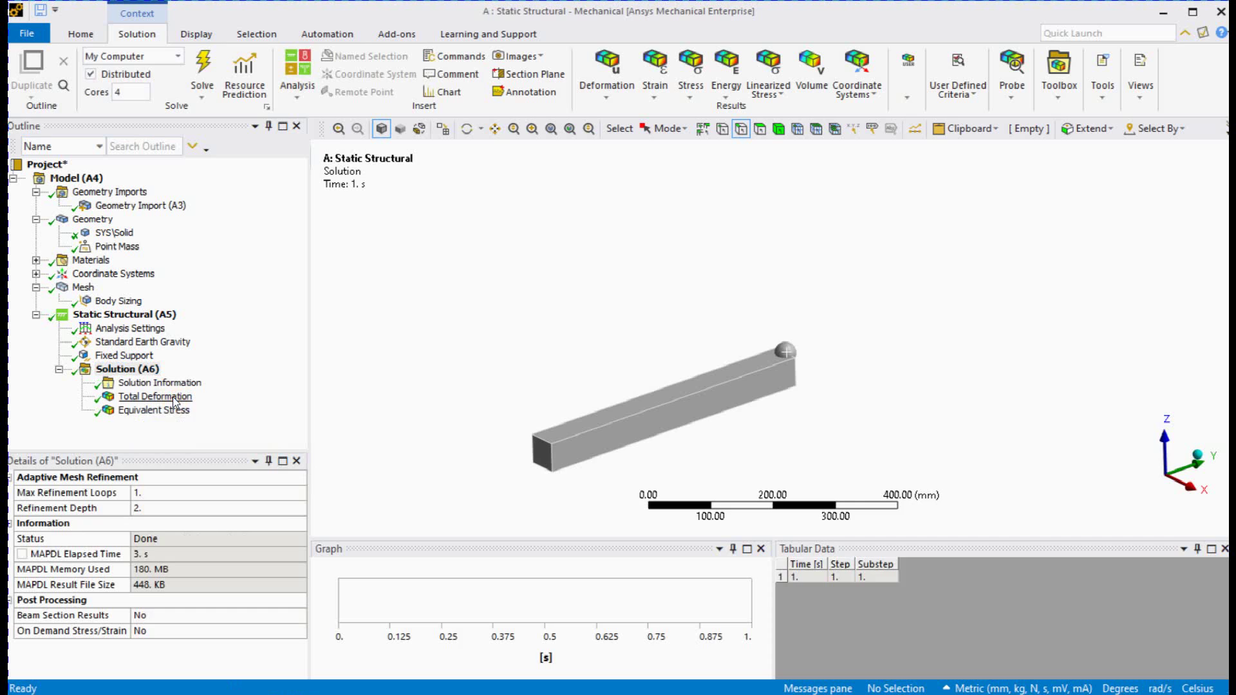
View deformation (0.40725 mm max) and stress (25.084 MPa max) contours, then select Point Mass
left_click(171, 390)
left_click(171, 400)
middle_click_drag(516, 401, 550, 399)
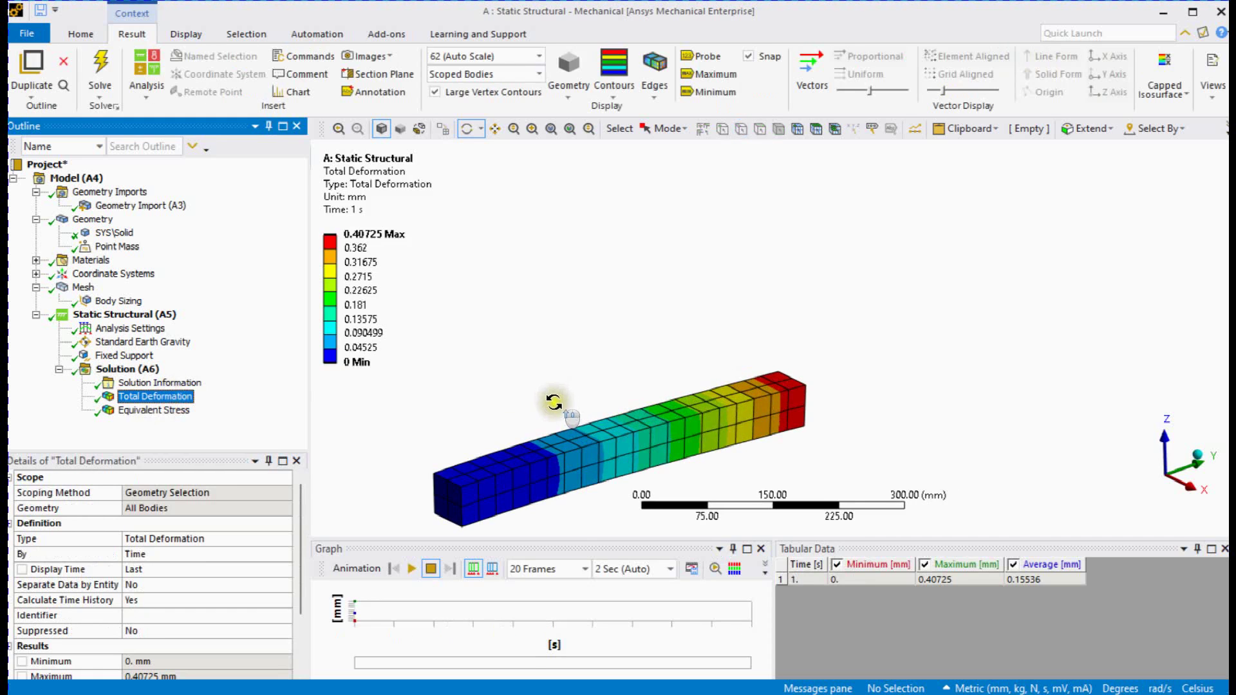
scroll(353, 412, "down", 2)
left_click(154, 409)
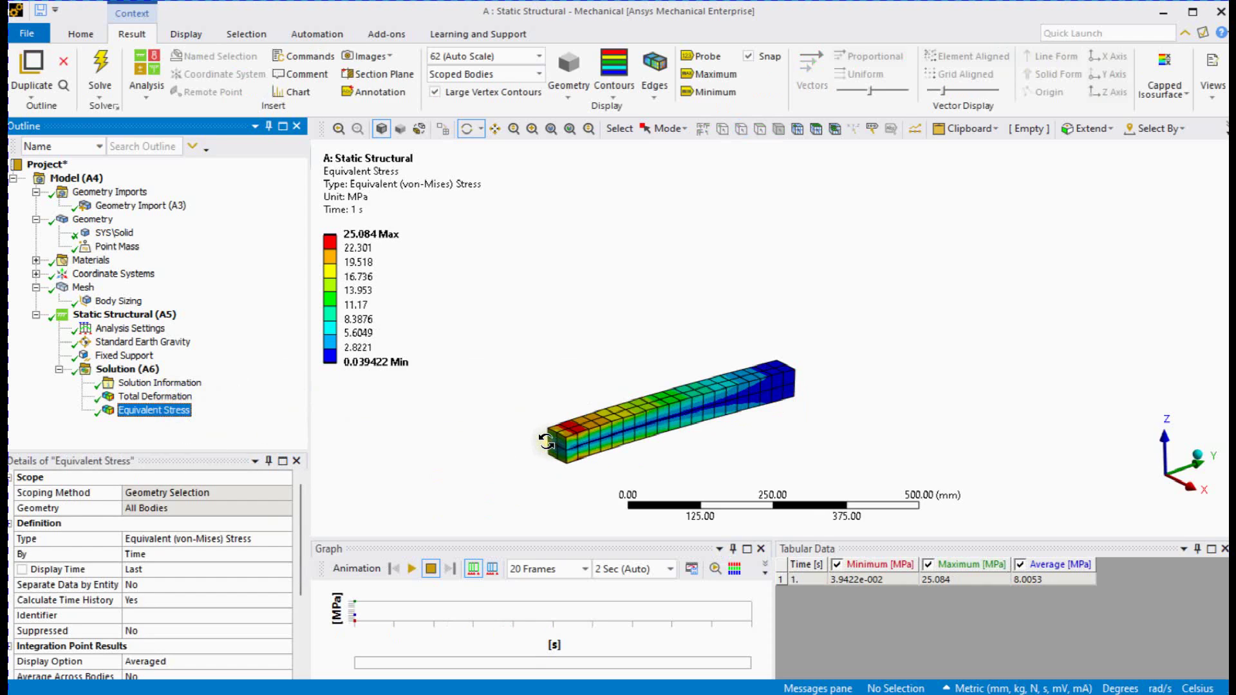
left_click(116, 246)
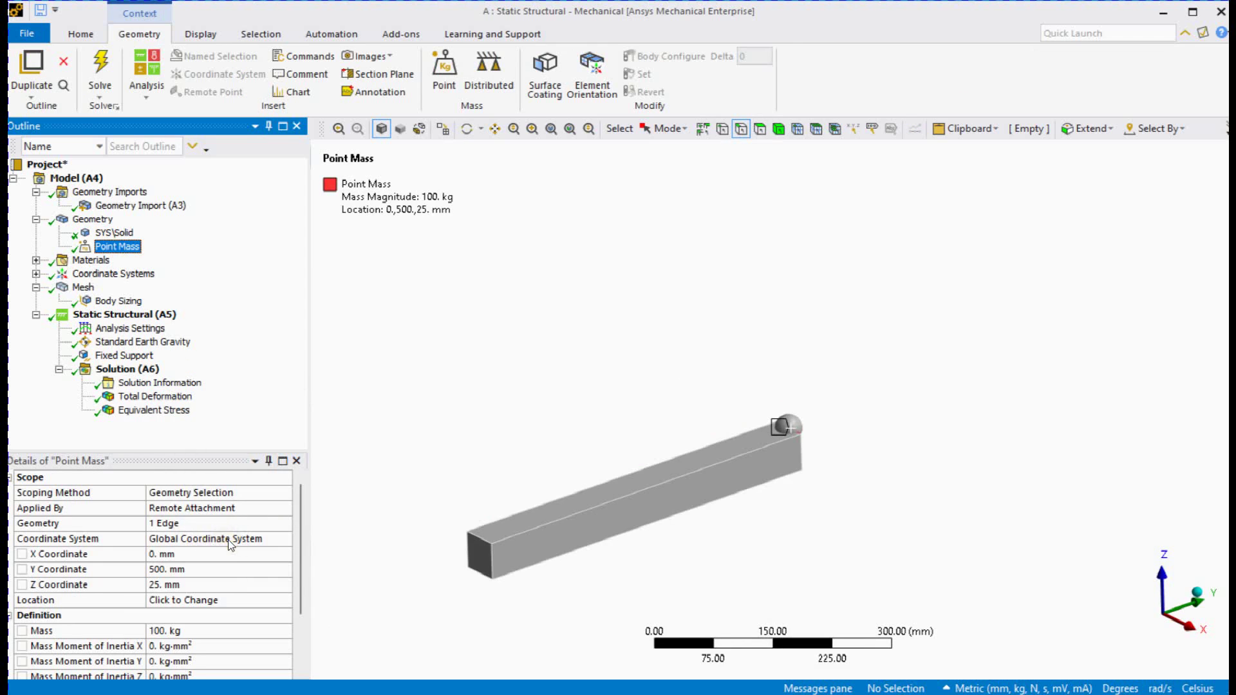
Zoom in on the point mass and select the hemisphere edge it sits on
right_click(121, 273)
mouse_move(179, 280)
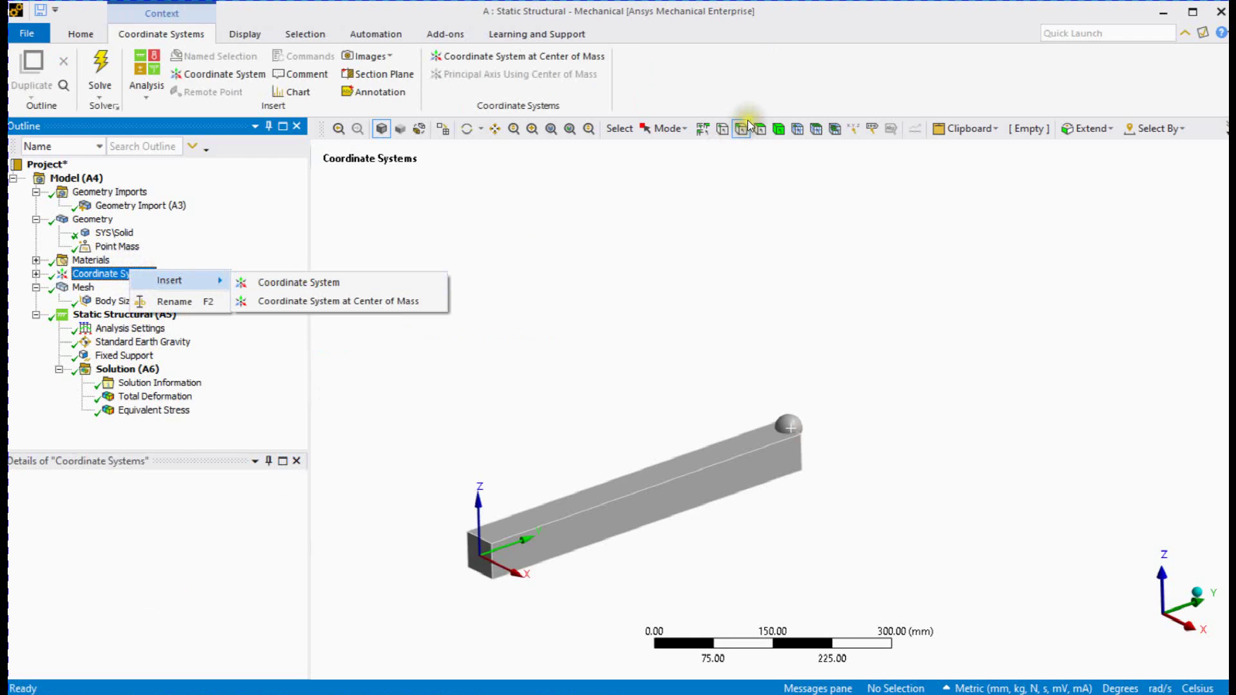
right_click_drag(770, 400, 808, 473)
left_click(1197, 337)
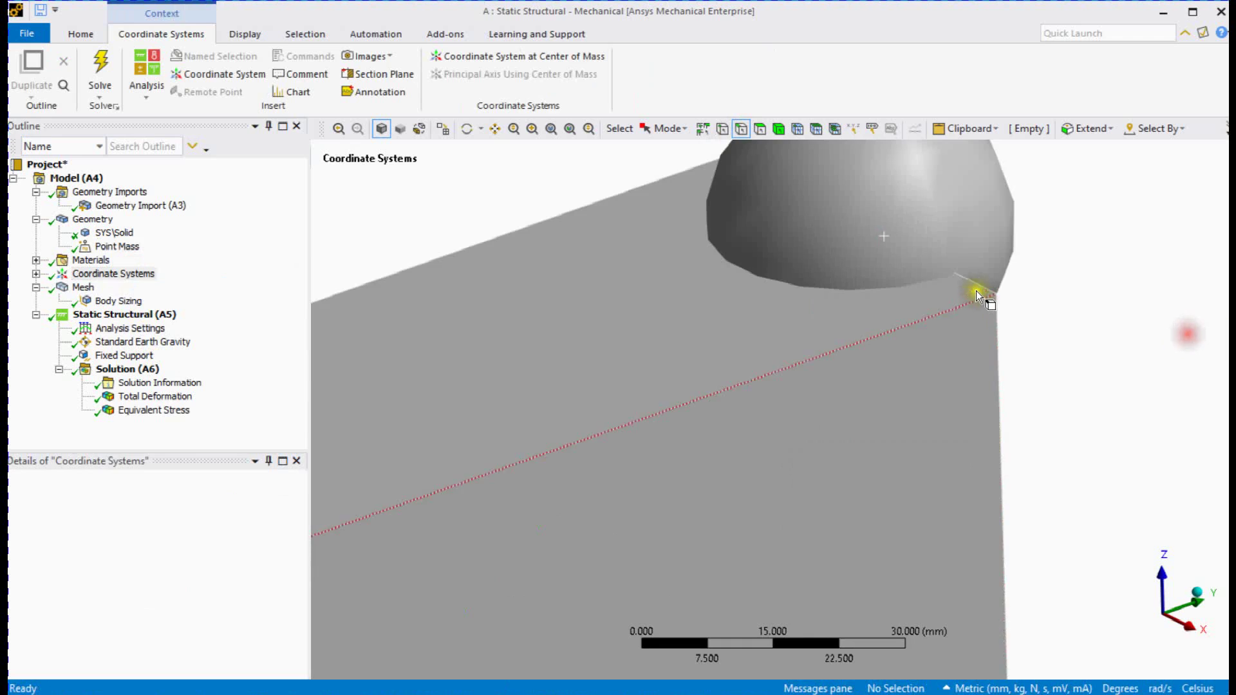
left_click(955, 280)
scroll(837, 351, "down", 3)
scroll(837, 351, "down", 2)
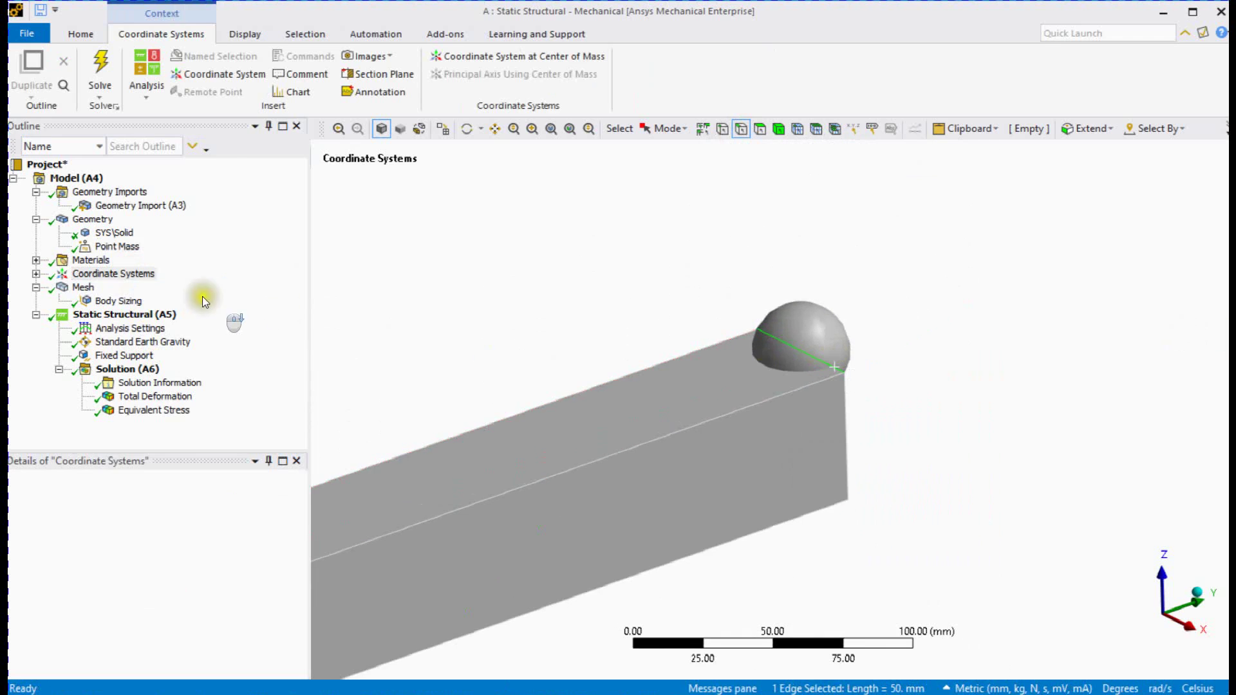
Insert a new coordinate system on that edge, with its origin at 0, 500, 25 mm
right_click(92, 274)
left_click(241, 279)
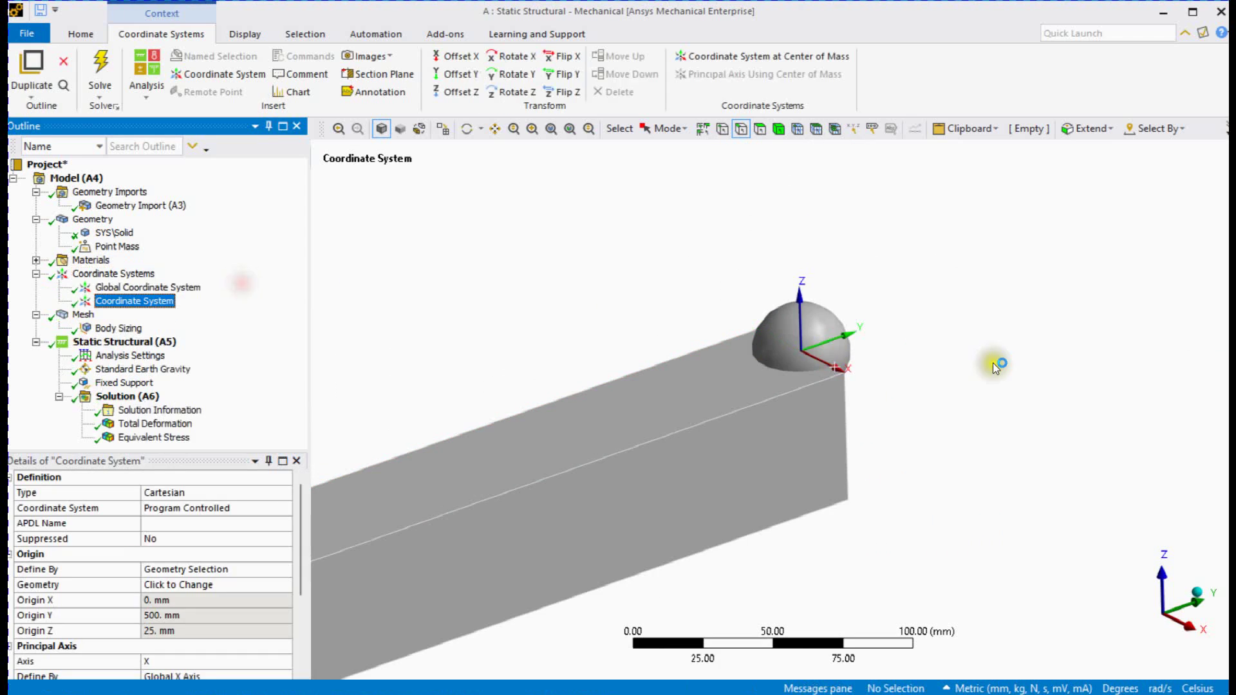
scroll(994, 368, "down", 2)
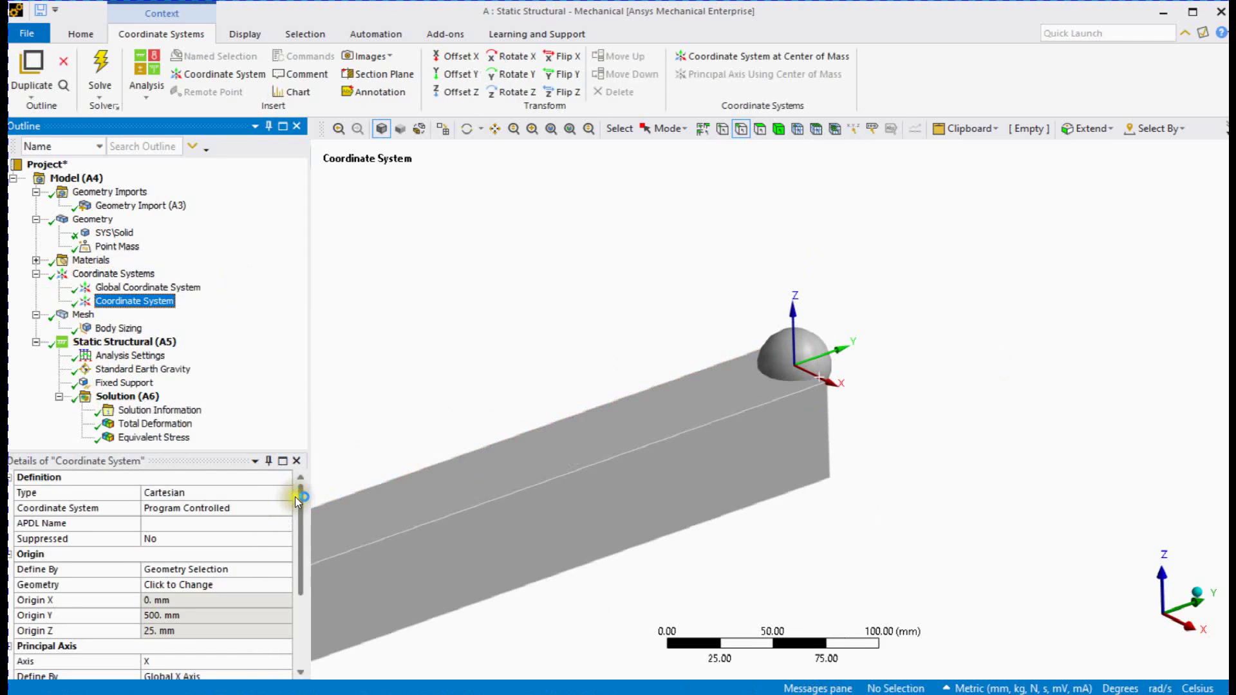
left_click(299, 596)
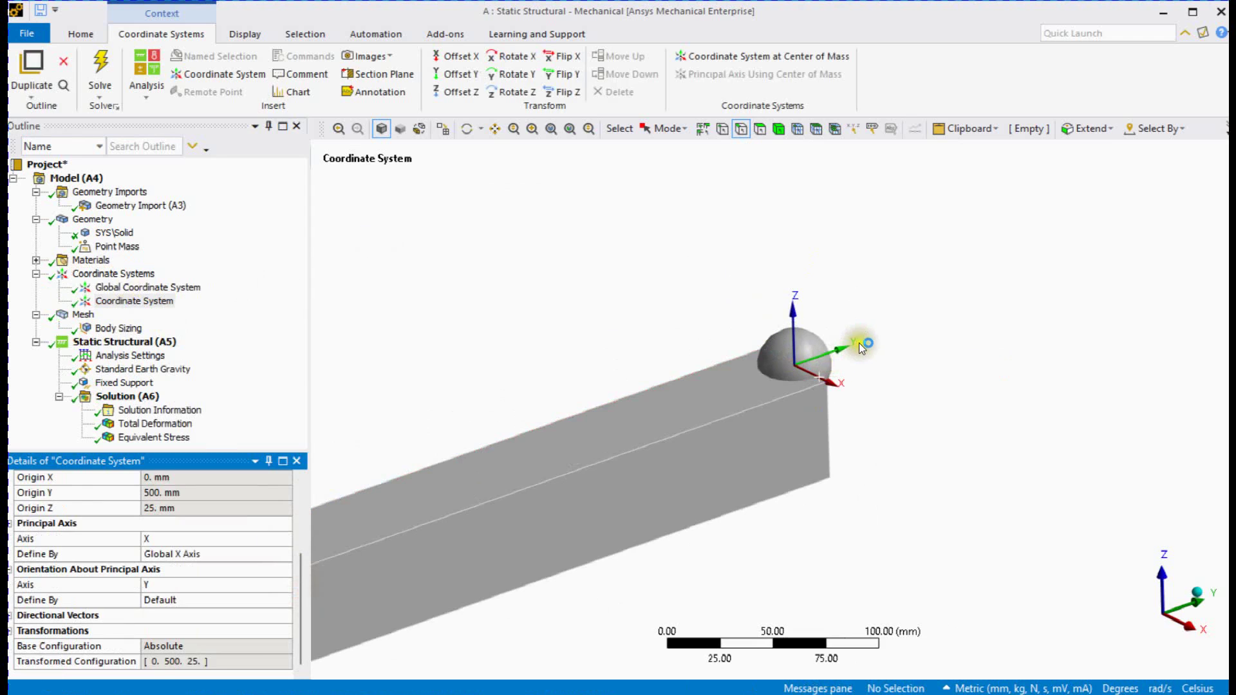
left_click(455, 74)
type("100")
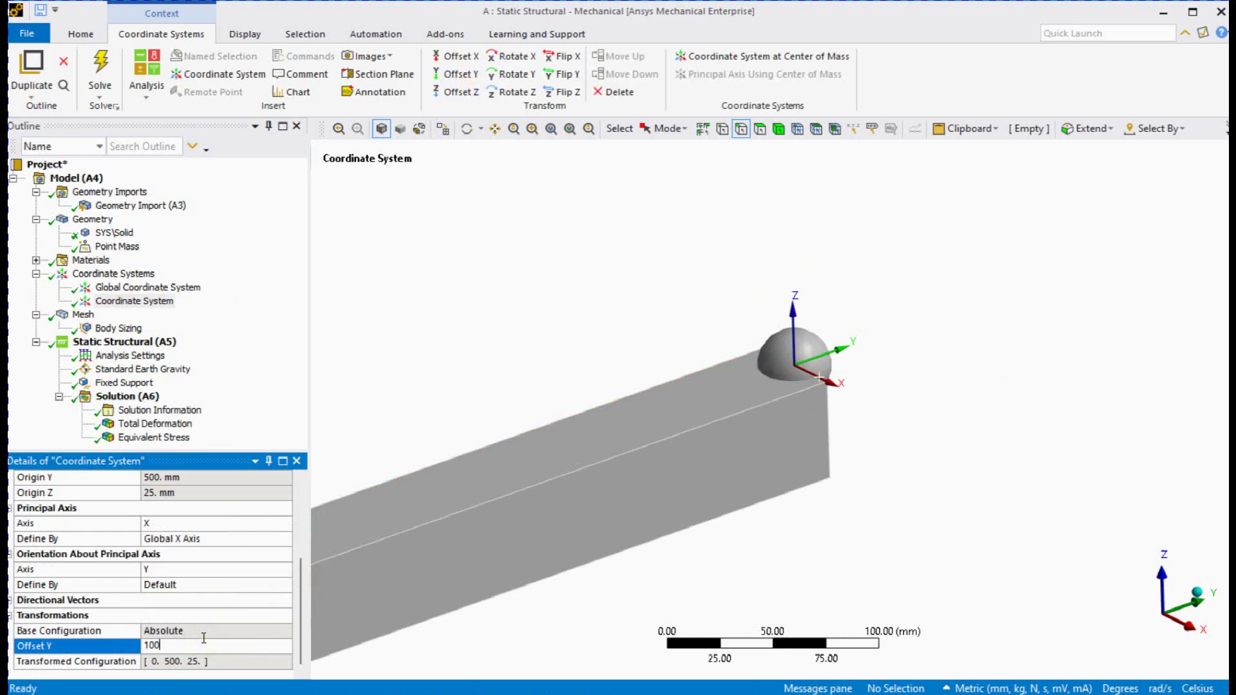
Offset the coordinate system 100 mm in Y and 100 mm in Z, to 0, 600, 125 mm
key("Return")
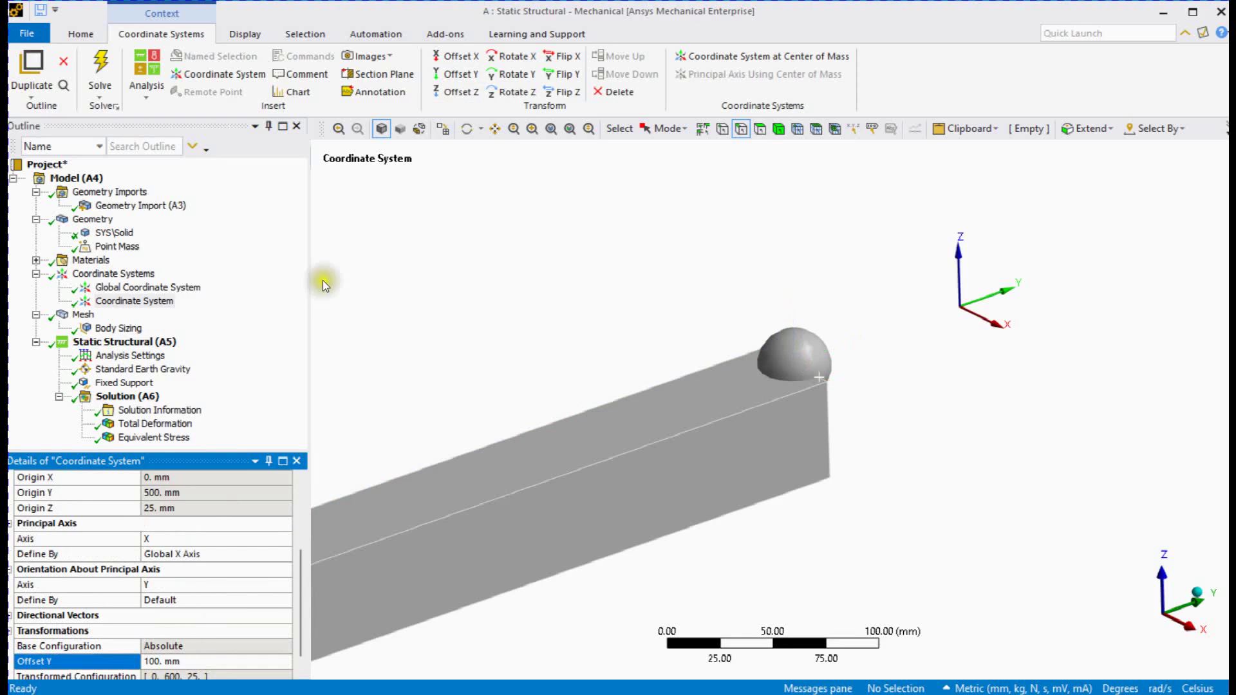
left_click(459, 93)
type("100")
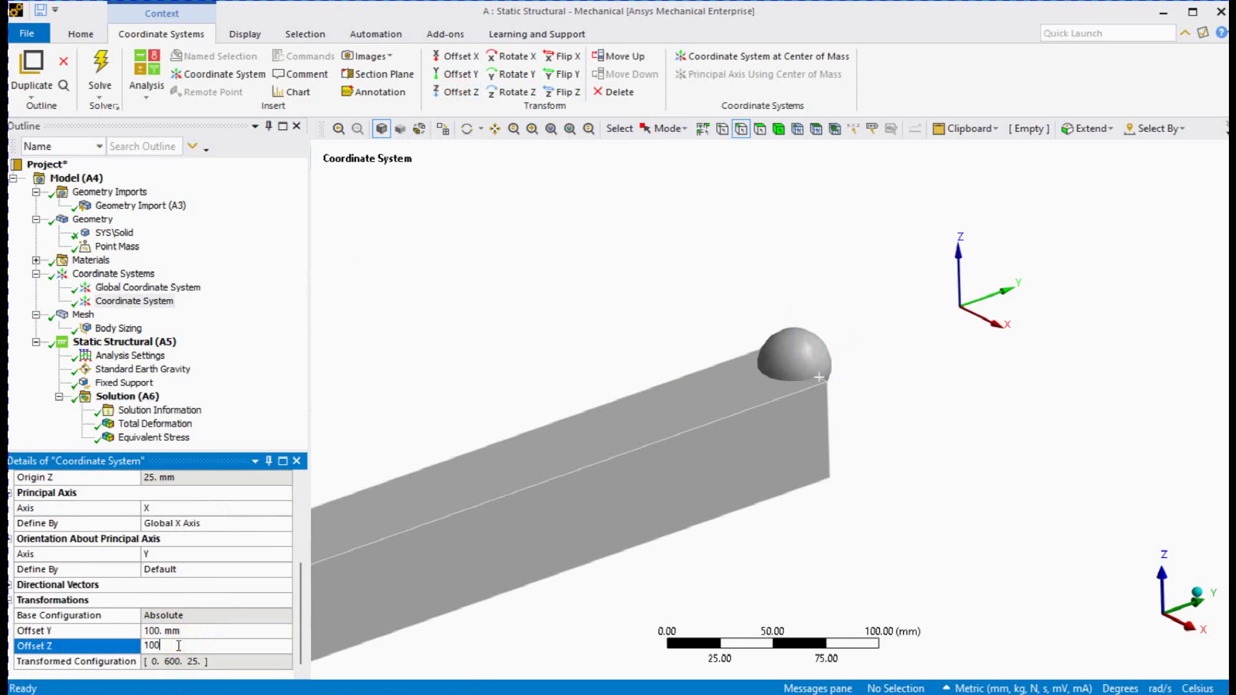
key("Return")
scroll(541, 522, "down", 1)
scroll(870, 251, "down", 1)
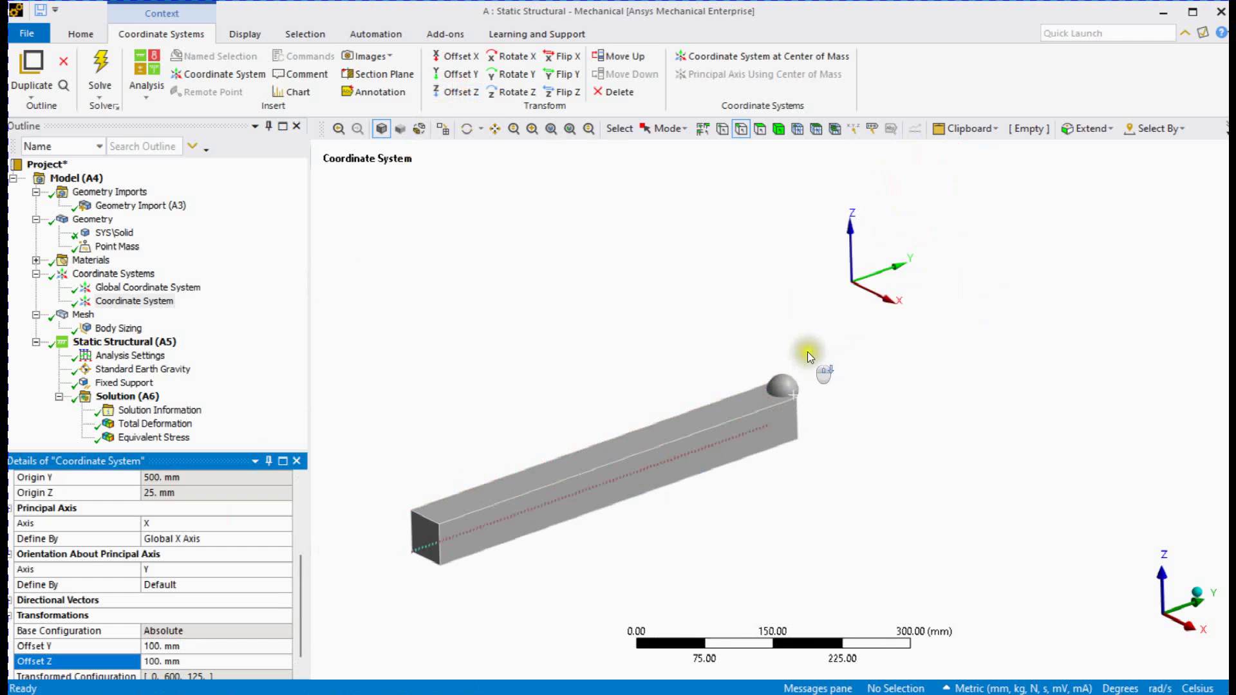
scroll(872, 265, "up", 1)
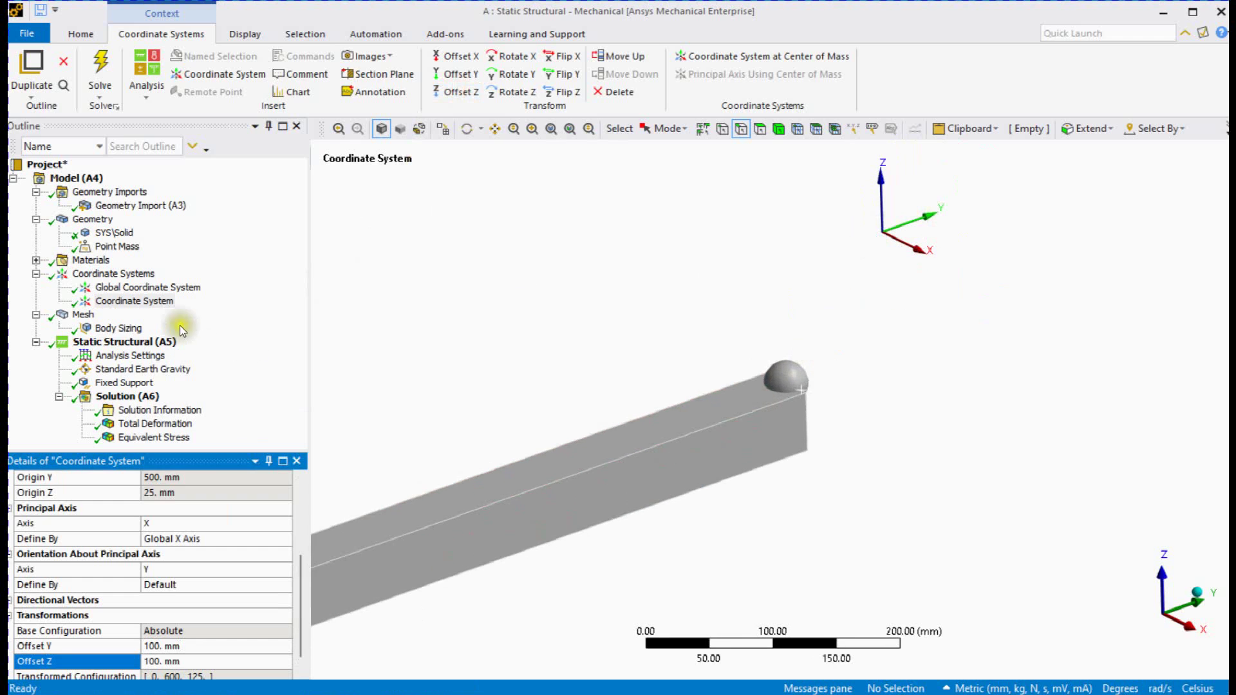
Set the Point Mass to reference the new 'Coordinate System'
left_click(118, 246)
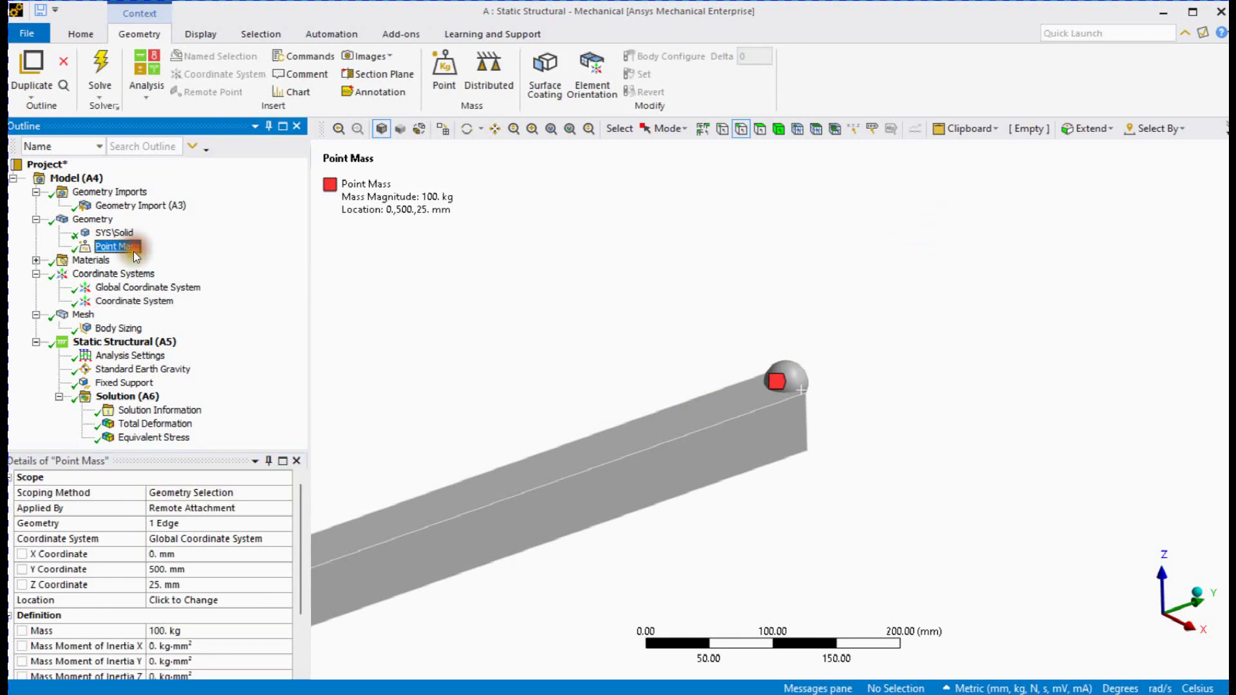
left_click(208, 538)
key("Down")
scroll(693, 404, "down", 1)
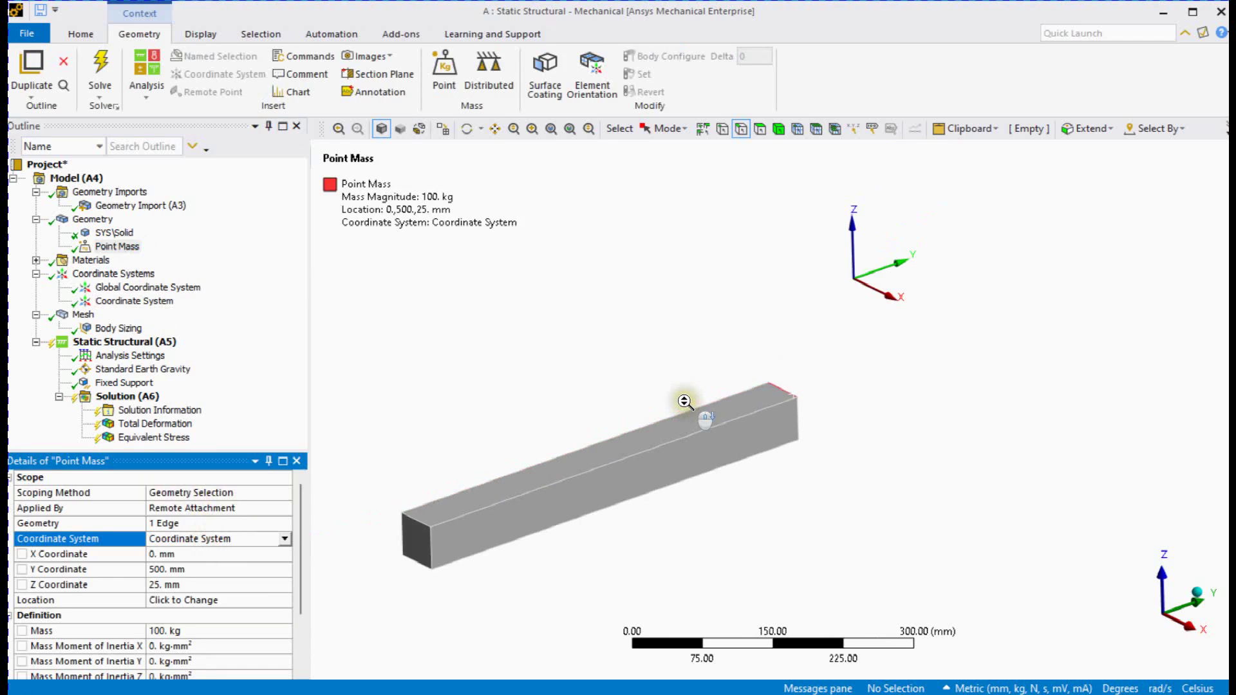
left_click(229, 333)
scroll(731, 323, "down", 1)
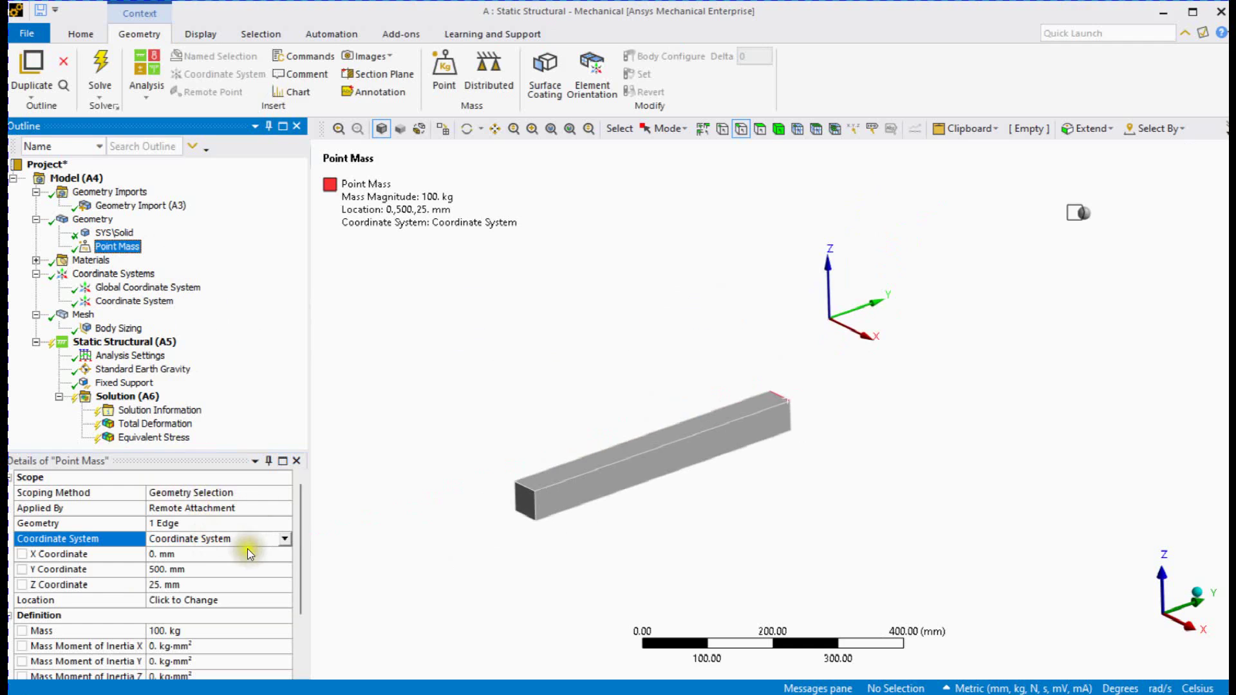
Set the point mass Y and Z coordinates to 0 mm
left_click(179, 601)
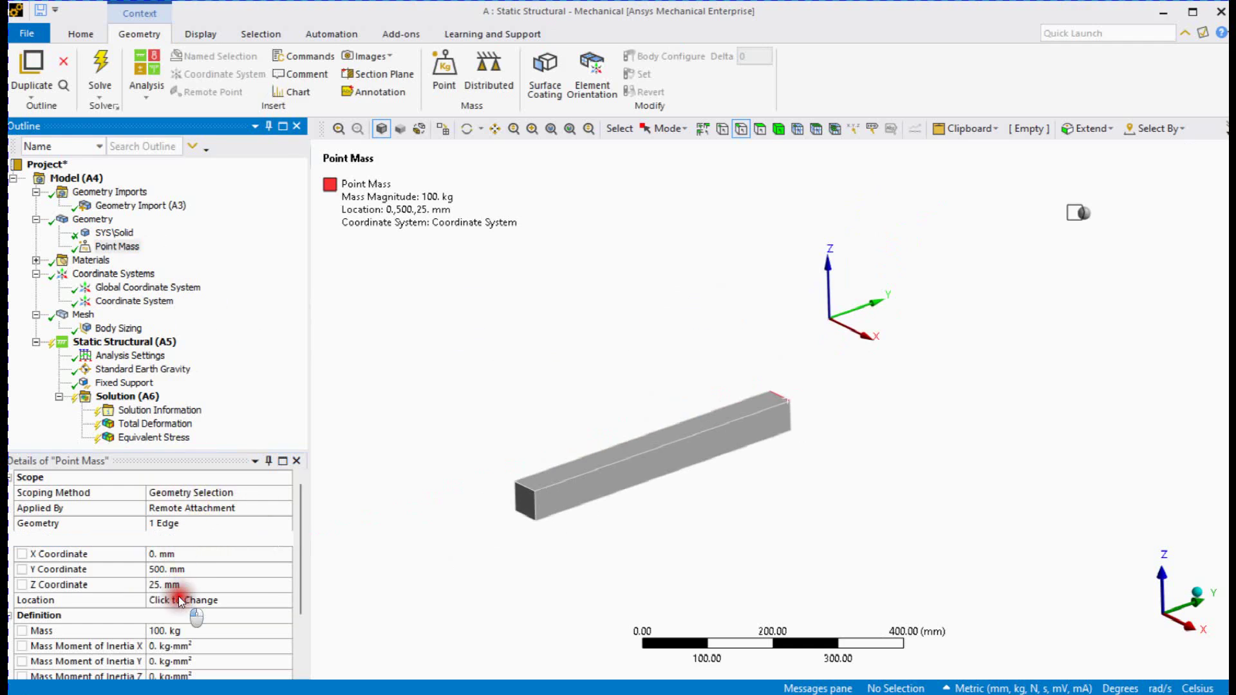
left_click(172, 571)
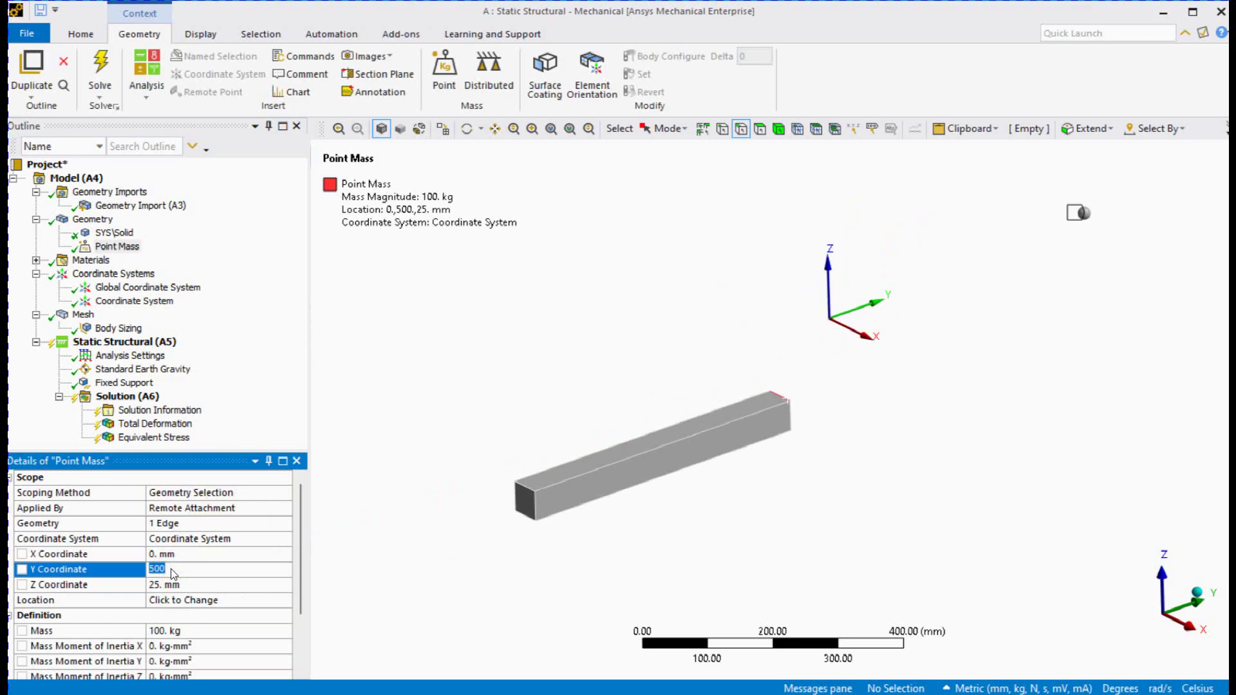
type("0")
key("Return")
left_click(179, 584)
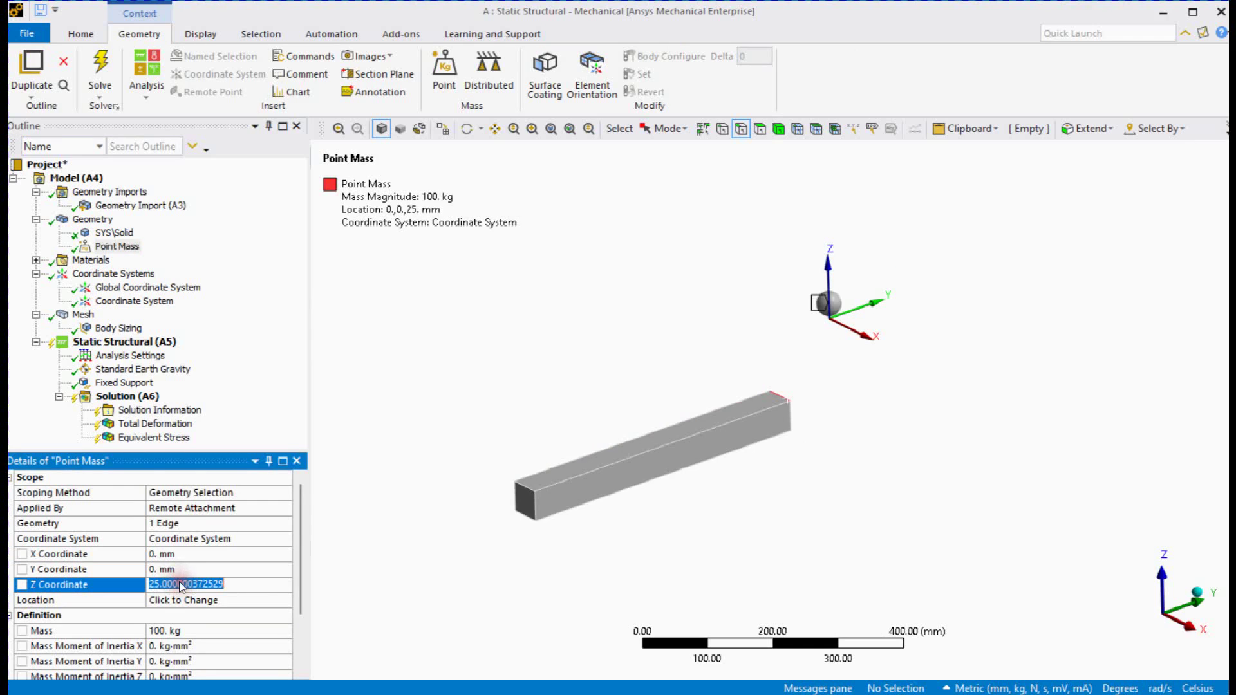
type("0")
key("Return")
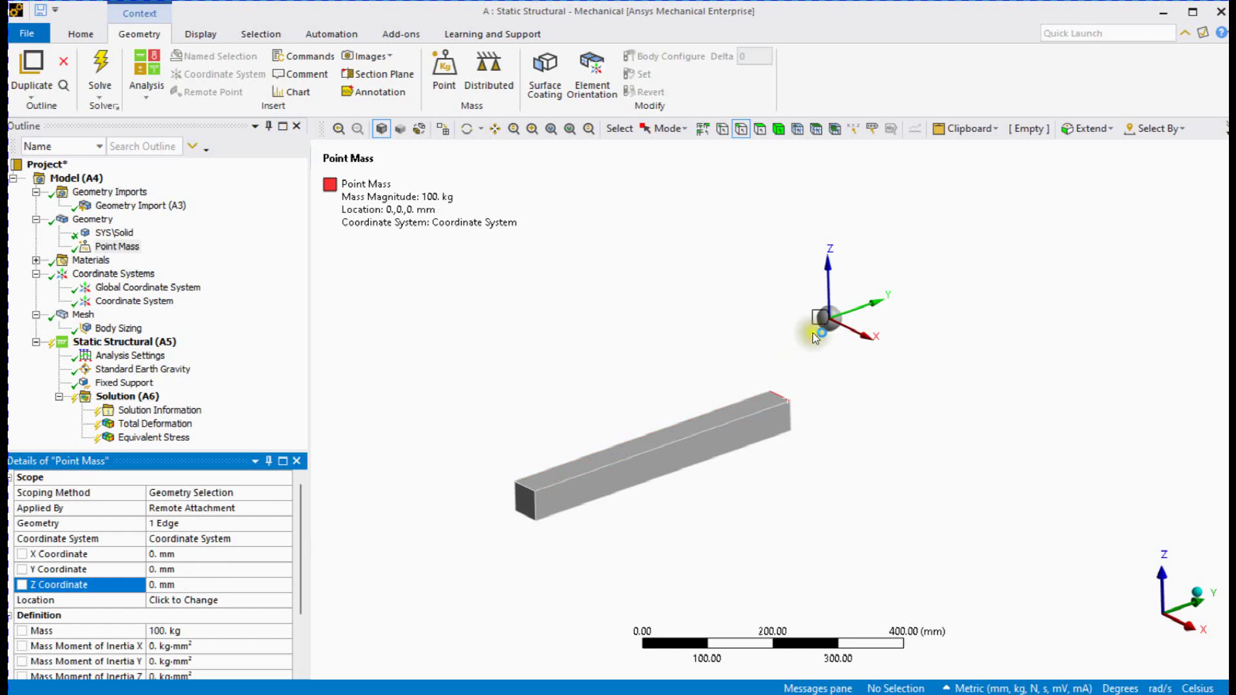
scroll(832, 321, "up", 1)
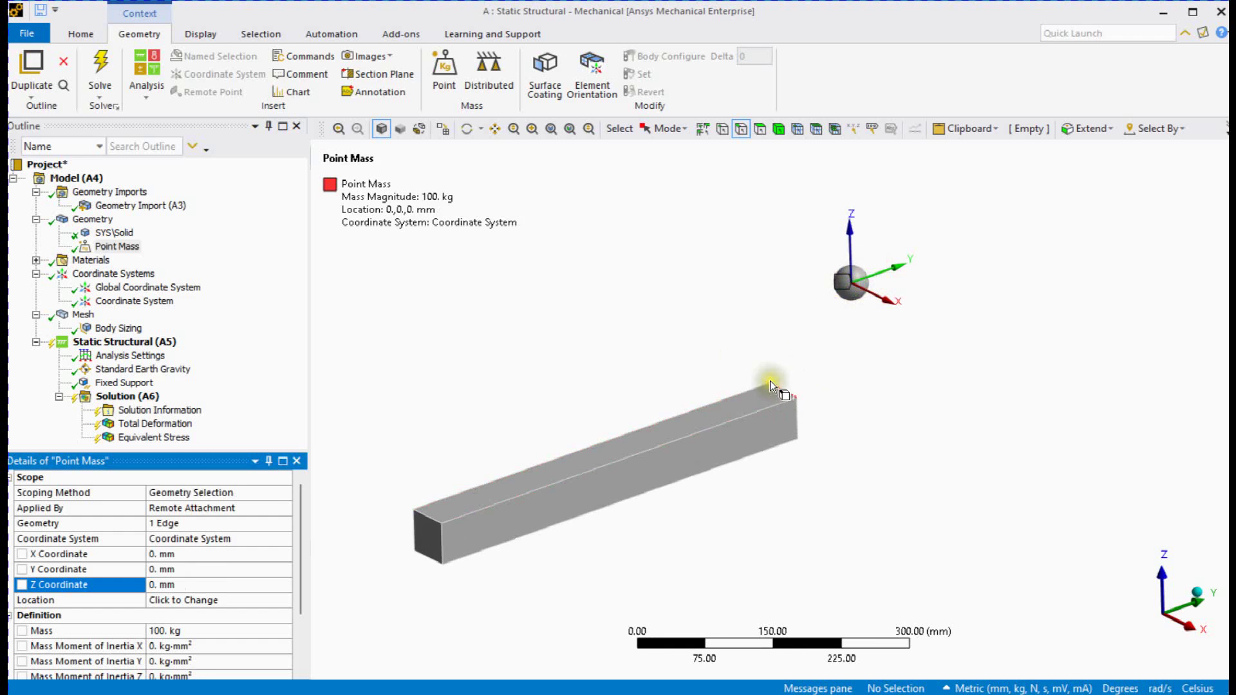
Solve the analysis from the Solution (A6) branch
left_click(119, 397)
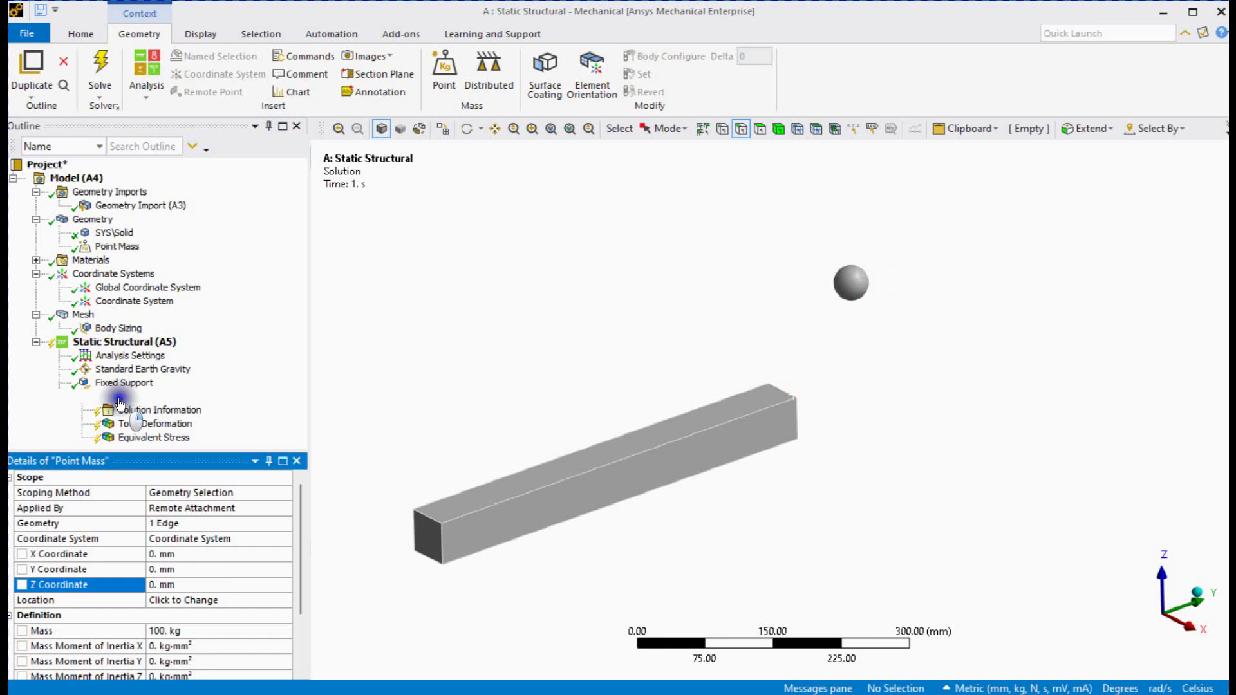
right_click(121, 397)
key("Escape")
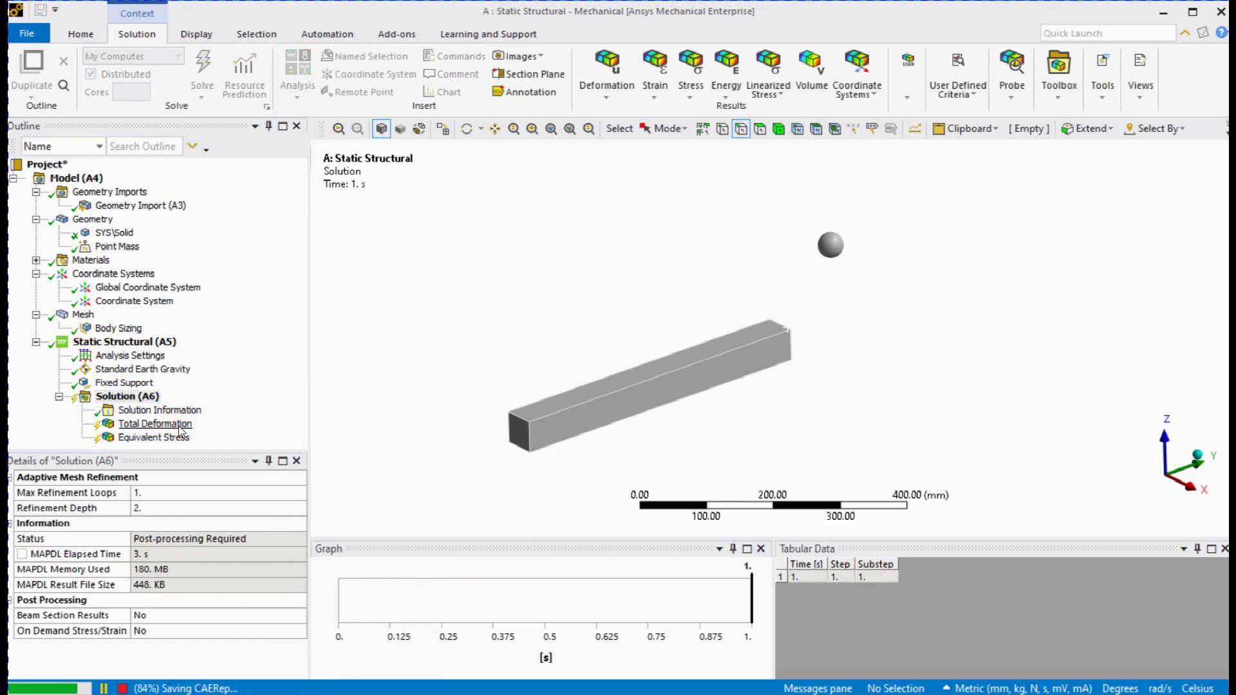
Review total deformation (0.52635 mm max) and equivalent stress (30.104 MPa max), rotating the beam
left_click(178, 426)
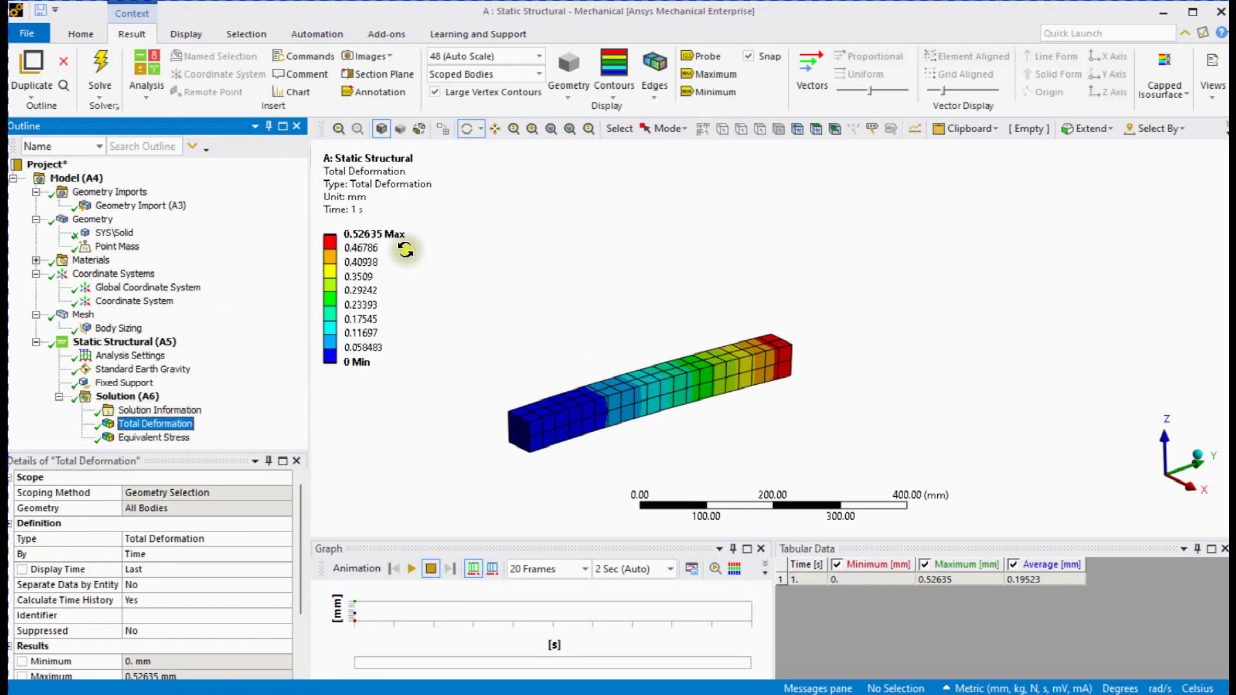
left_click(153, 438)
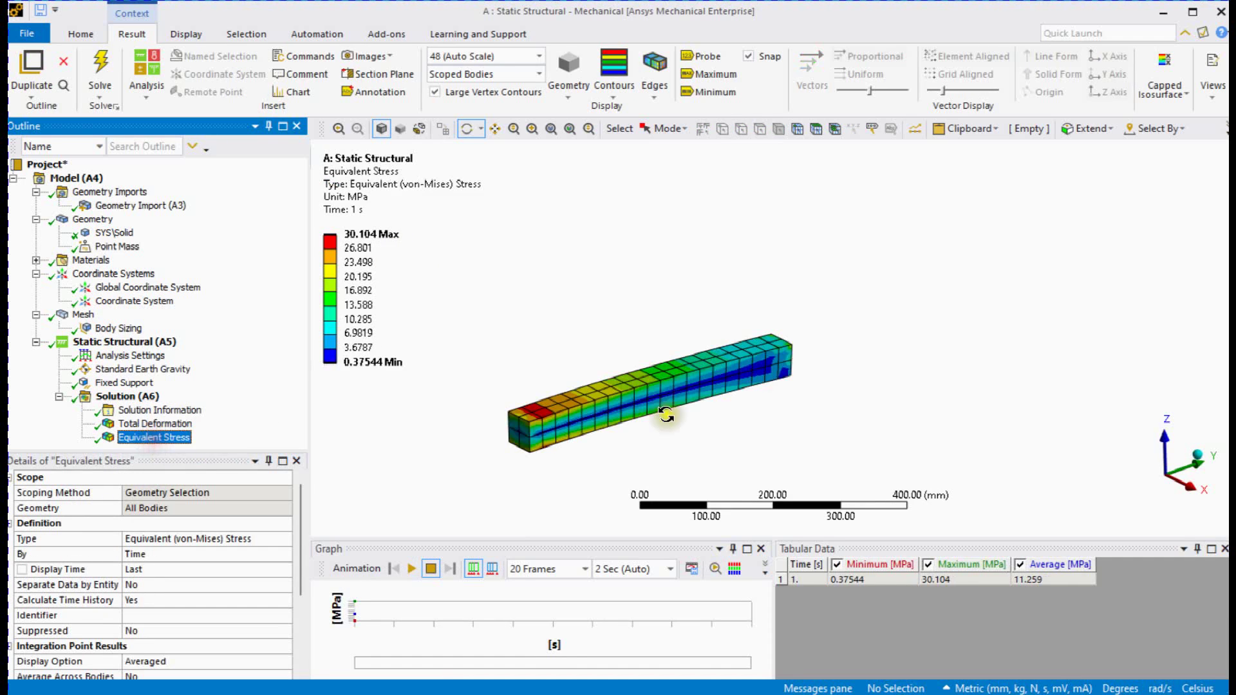
mouse_move(663, 414)
left_mouse_down()
mouse_move(805, 408)
mouse_move(723, 414)
left_mouse_up()
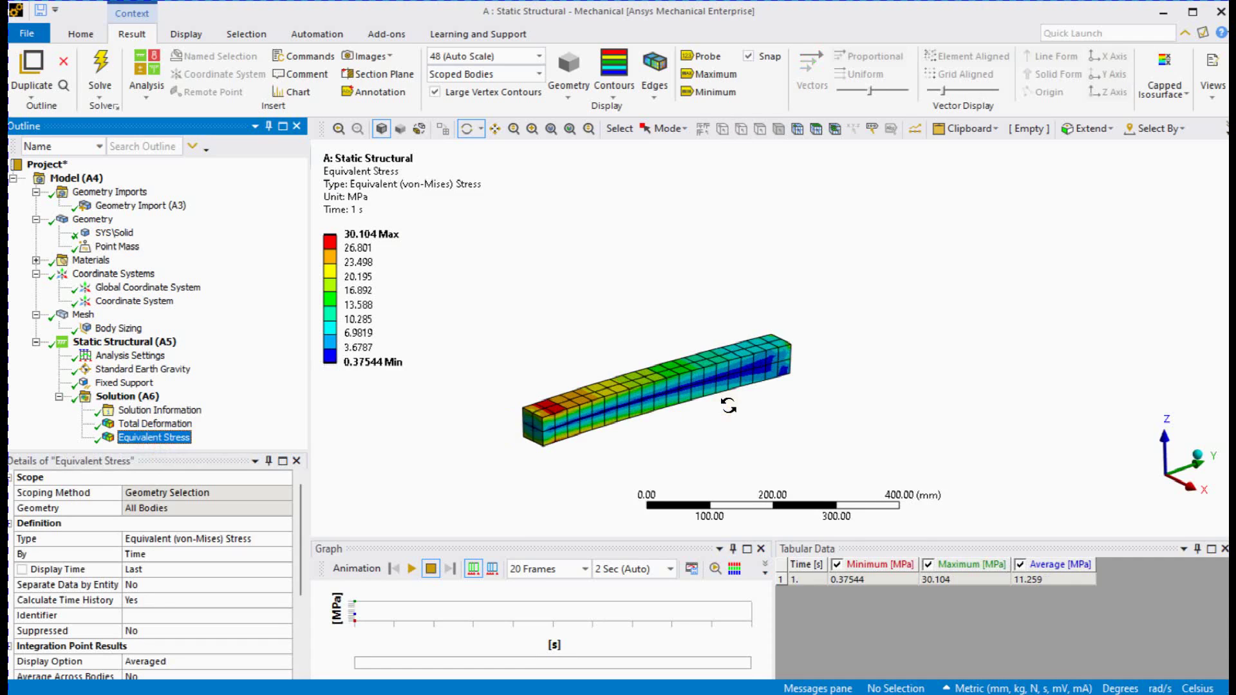
scroll(729, 406, "up", 1)
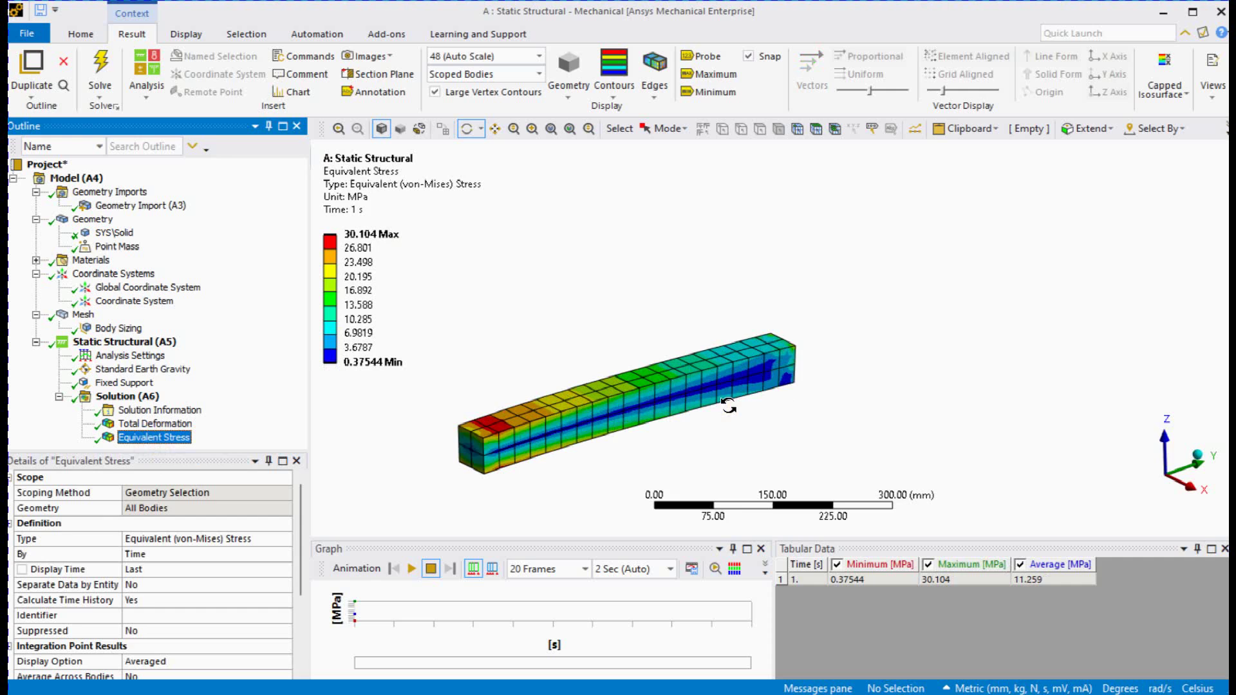